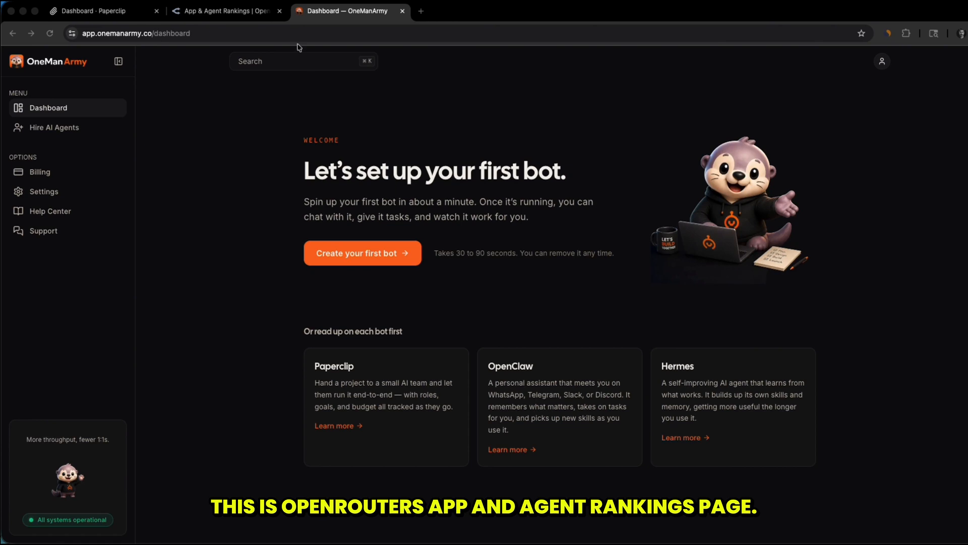
Step: Look over the most popular, trending and top coding agents on OpenRouter's App & Agent Rankings page
click(269, 9)
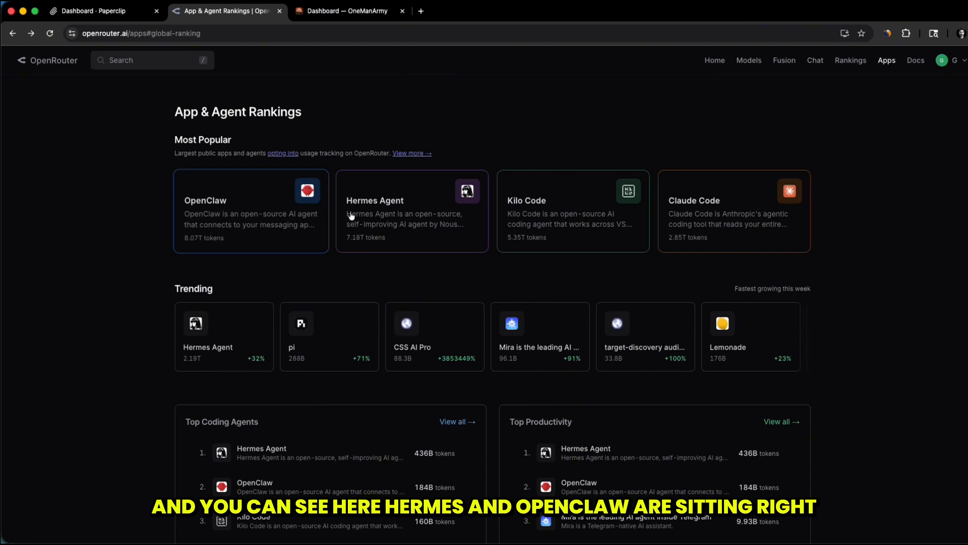
scroll(139, 369, down, 2)
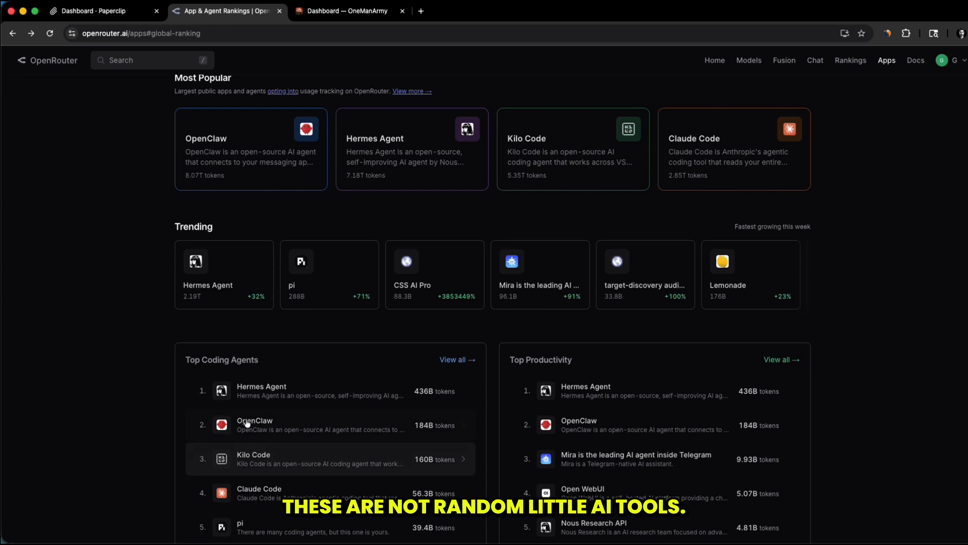
scroll(140, 391, up, 2)
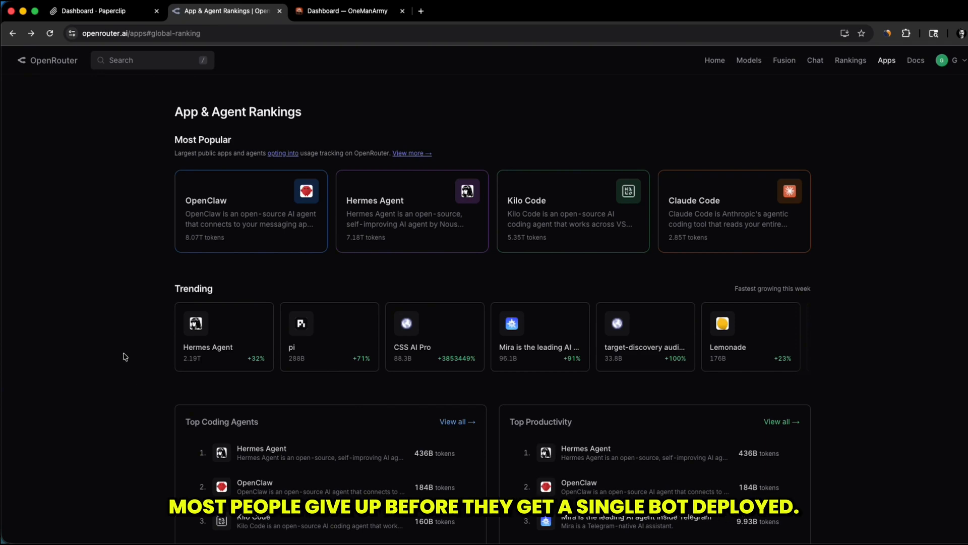
Step: Return to the OneManArmy dashboard and start setting up a first bot of the Paperclip type
click(347, 11)
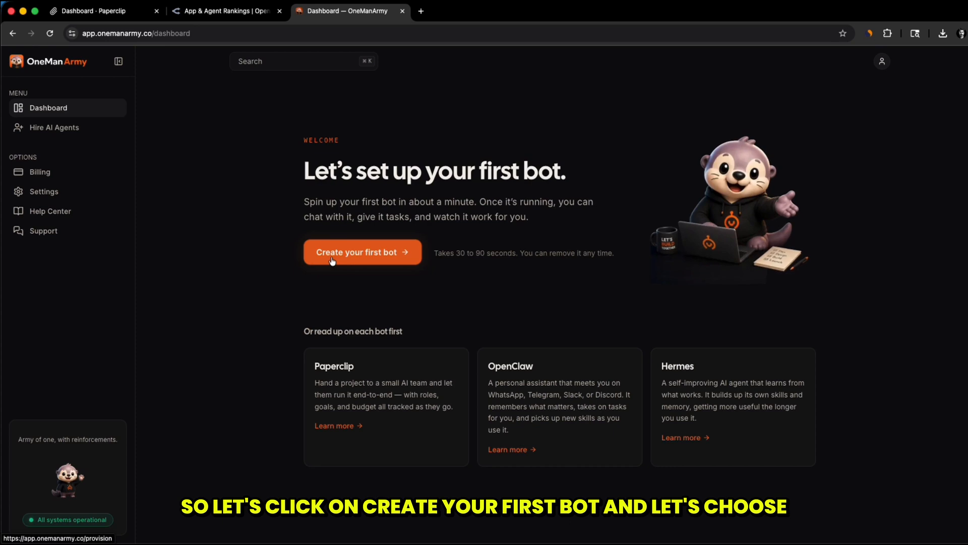
click(360, 253)
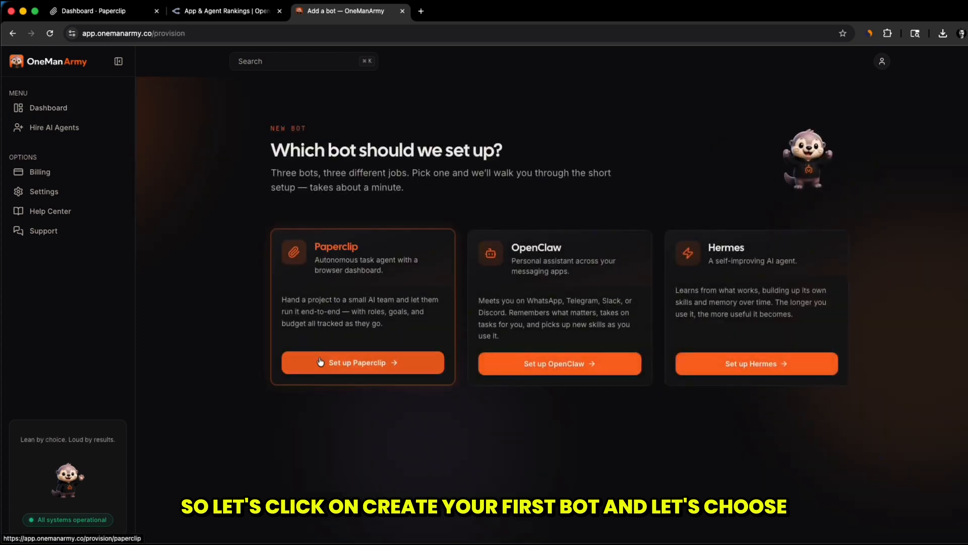
click(320, 363)
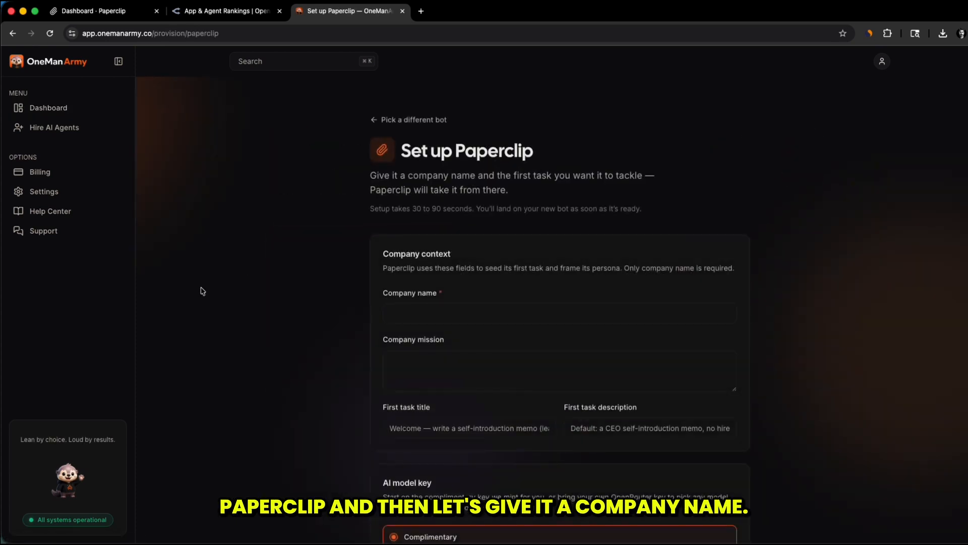
Step: Enter "Paperclip Agency" as the company name and "Sell Paperclip to Local Businesses" as the company mission
scroll(201, 252, down, 1)
scroll(261, 288, down, 4)
click(387, 177)
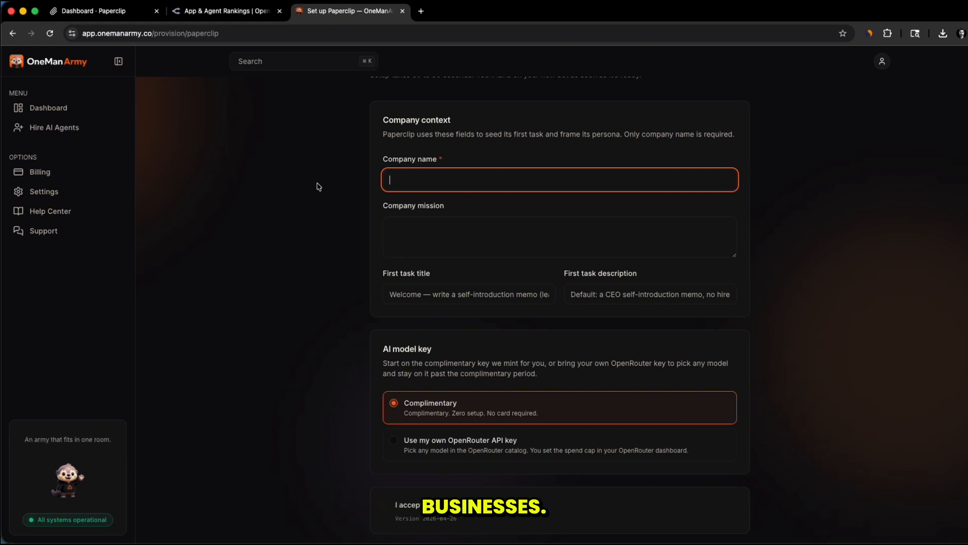
text(Pa)
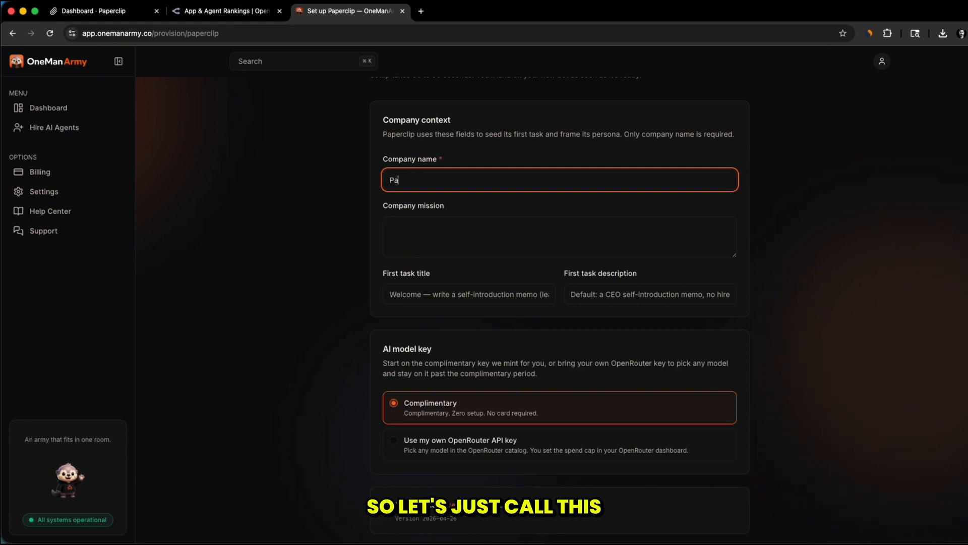
text(perclip Agency)
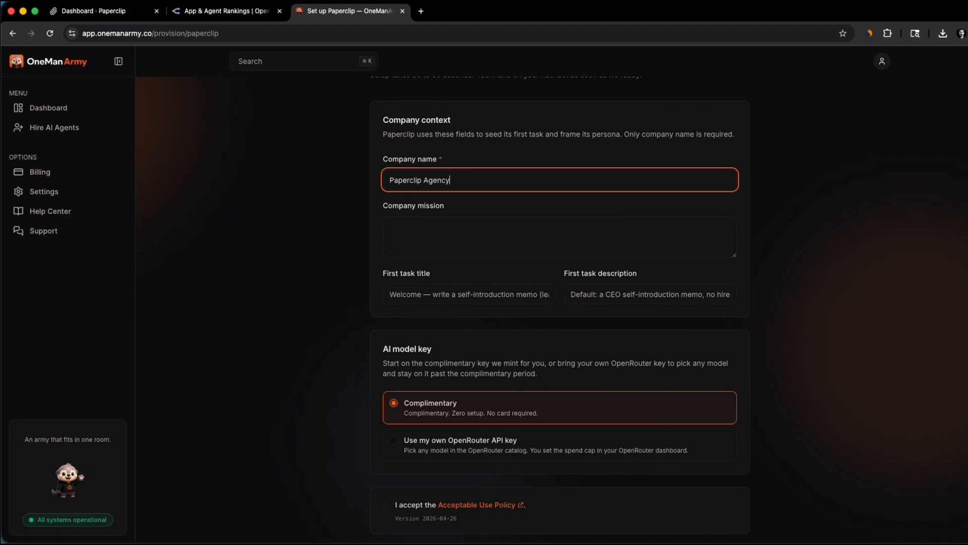
key(Tab)
text(Sell Paperclip to Local Businesses)
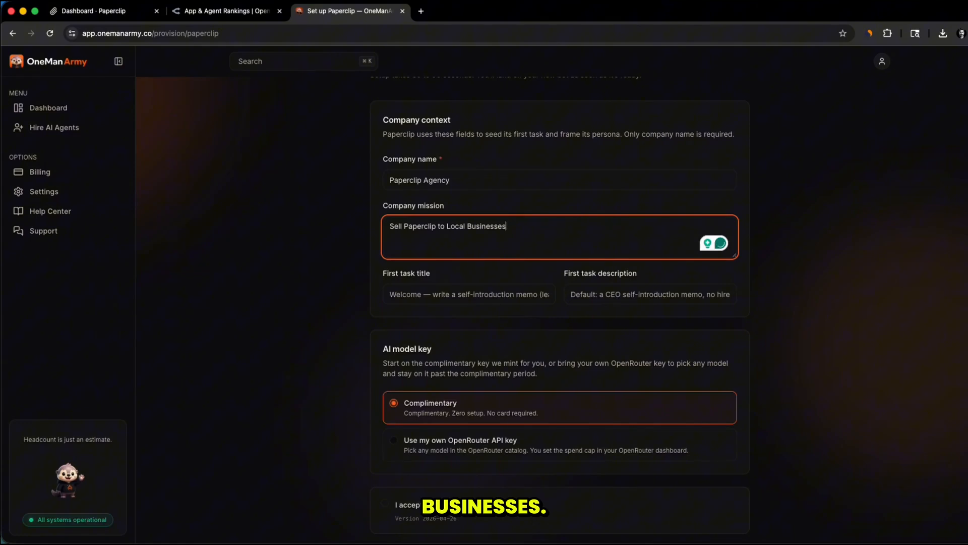
Step: Keep the Complimentary AI model key, accept the Acceptable Use Policy and create the Paperclip instance
scroll(303, 264, down, 3)
click(379, 272)
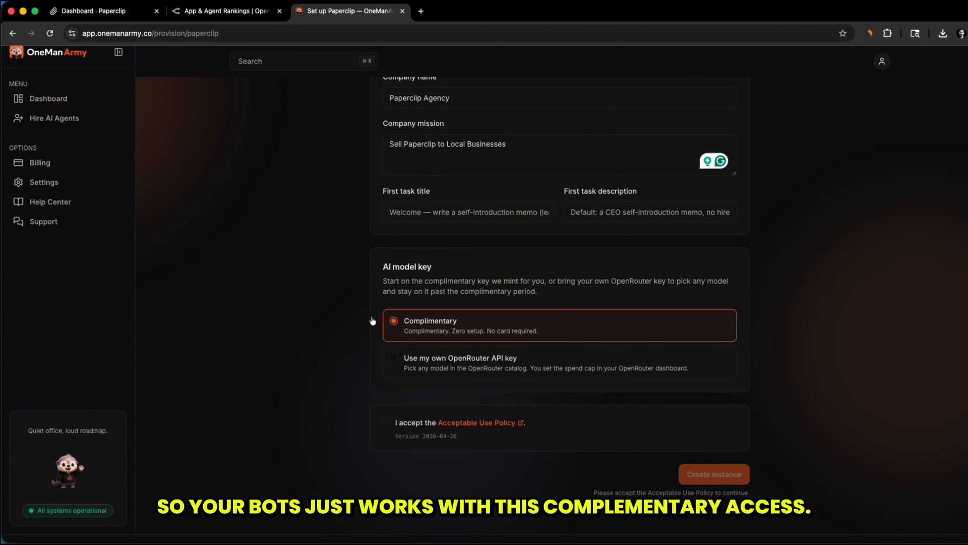
scroll(346, 318, down, 2)
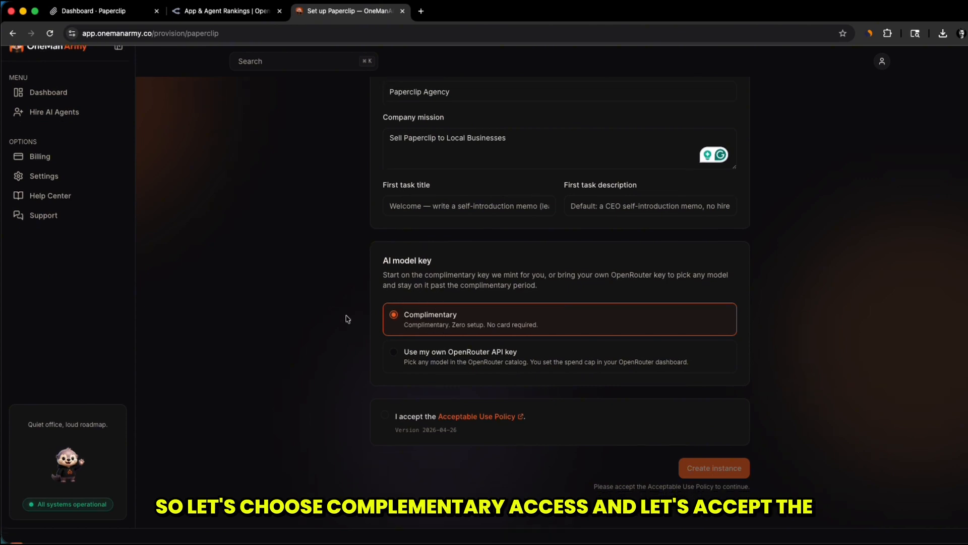
scroll(350, 384, down, 1)
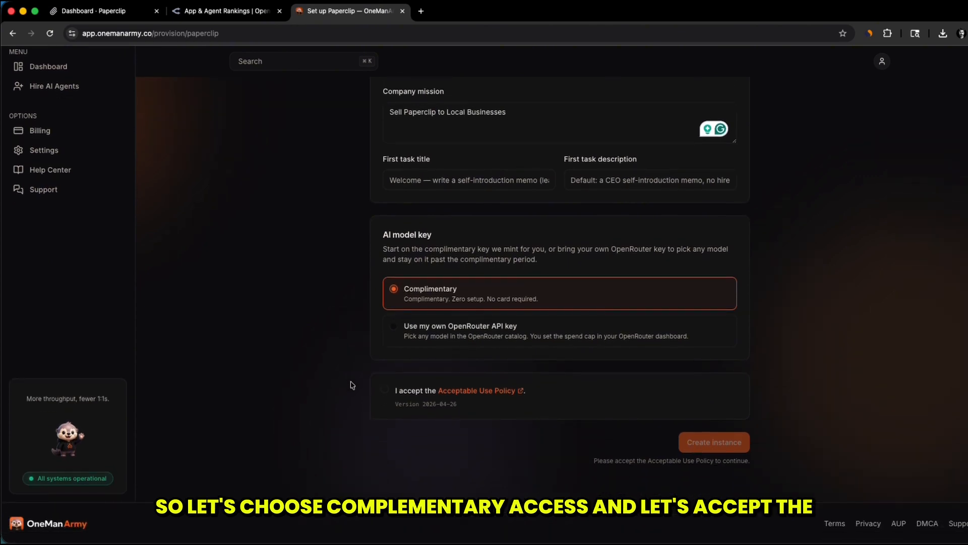
click(381, 389)
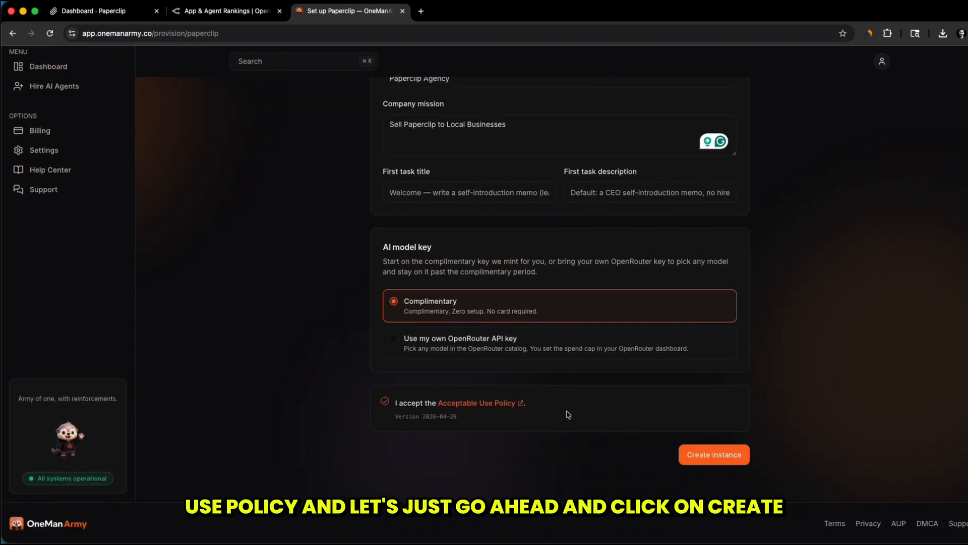
click(694, 455)
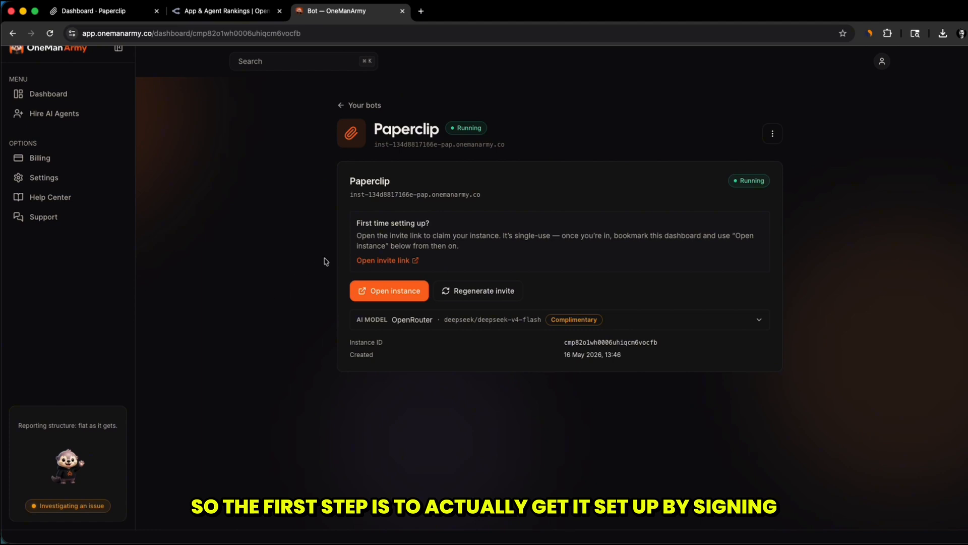
Step: Claim the new Paperclip instance through its invite link and reload the page
click(376, 261)
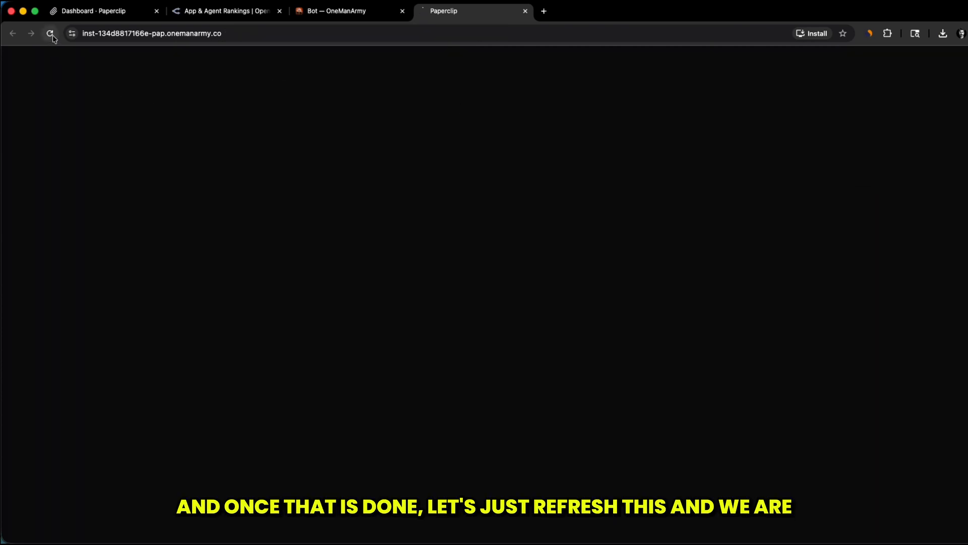
click(49, 33)
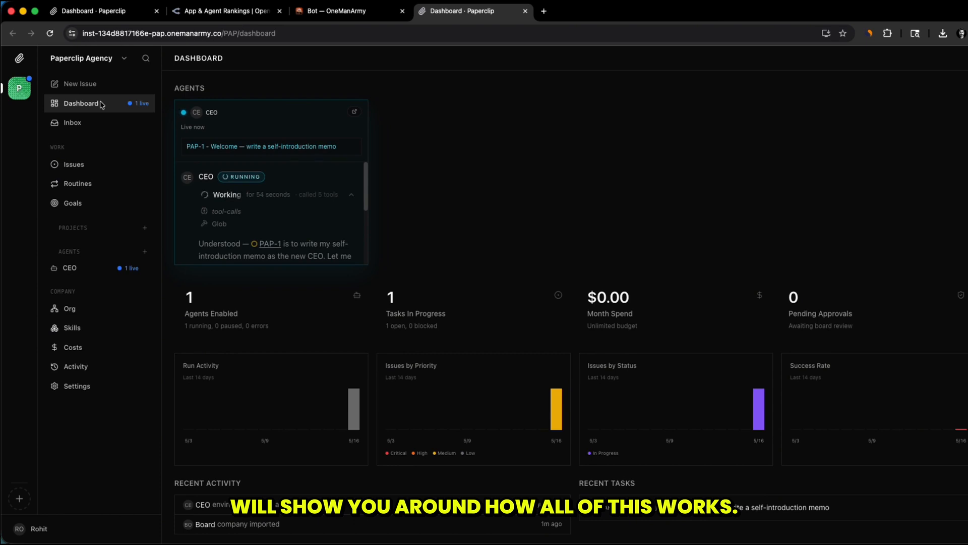
Step: Start a new company goal titled "Sell Paperclip to Local Businesses"
click(77, 205)
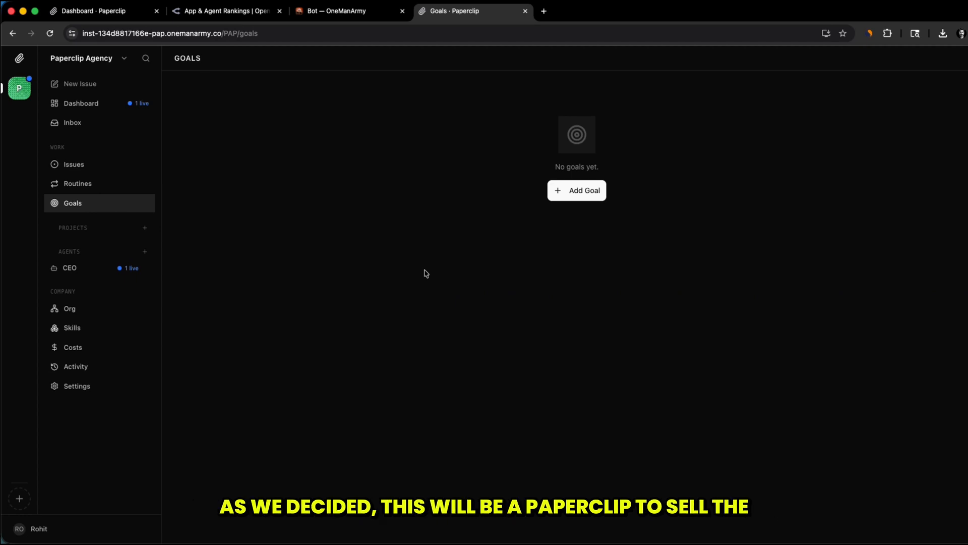
key(super+Tab)
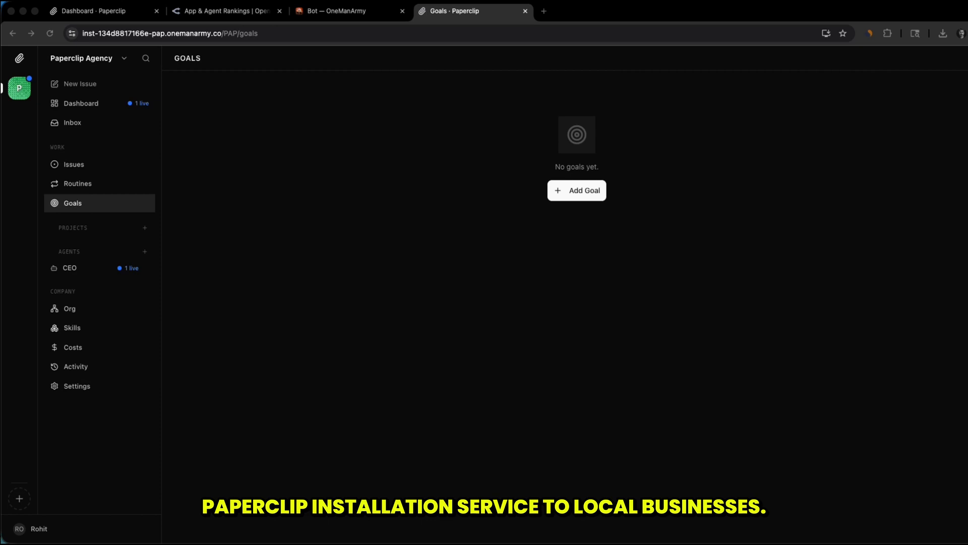
click(501, 220)
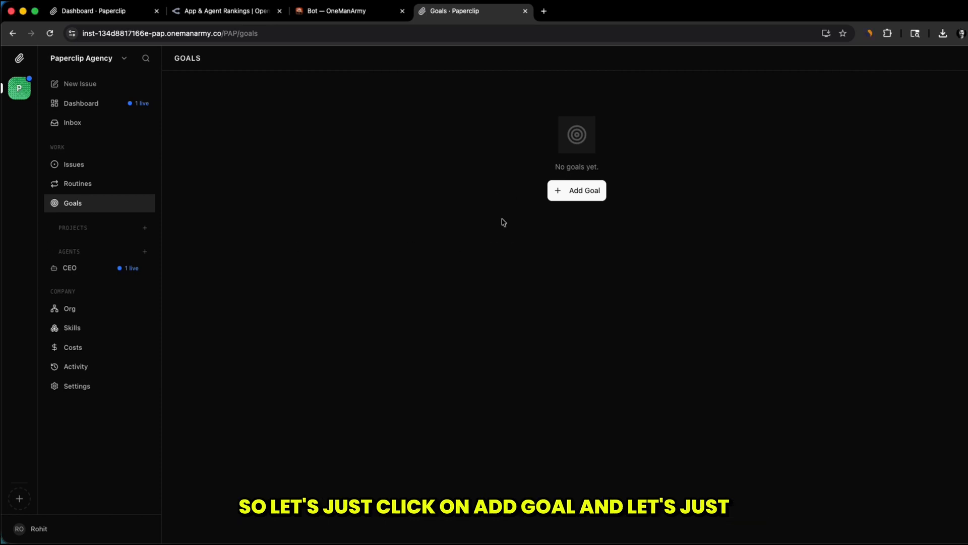
click(574, 189)
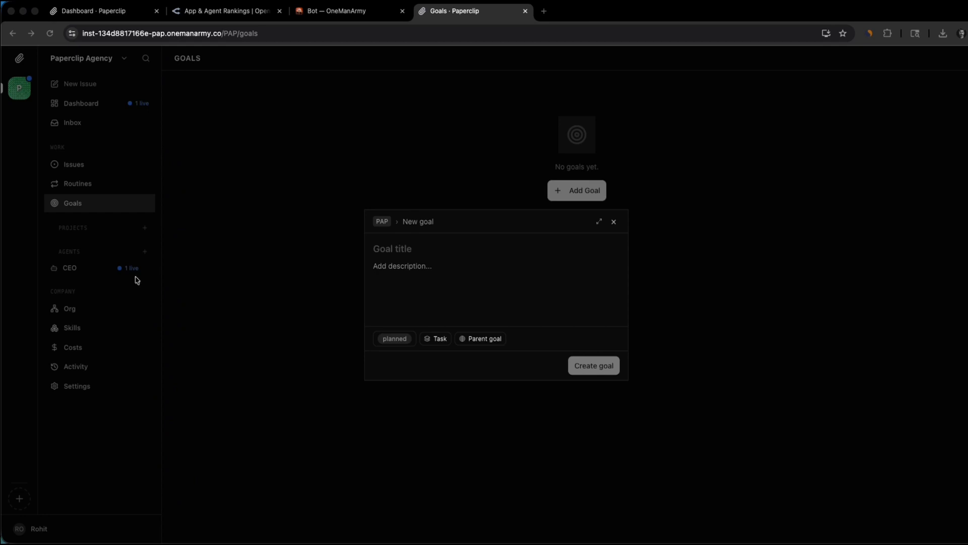
click(417, 251)
text(Sell Paperclip to Local Businesses)
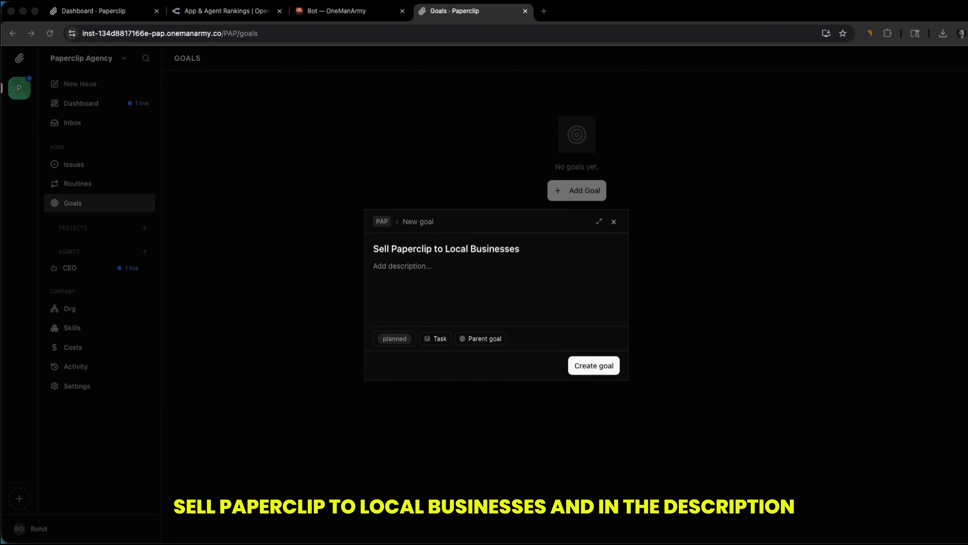
Step: Describe the goal as finding local businesses and running their automation via paperclip for a monthly fee, live within 24 hours, and create it
click(458, 287)
text(Our goal is to find potential local businesses and help them run automation via paperclip and charge them a monthly fee for doing it. We take care of the setup and api keys etc, clients (local businesses) can have this up and running within 24 hours.)
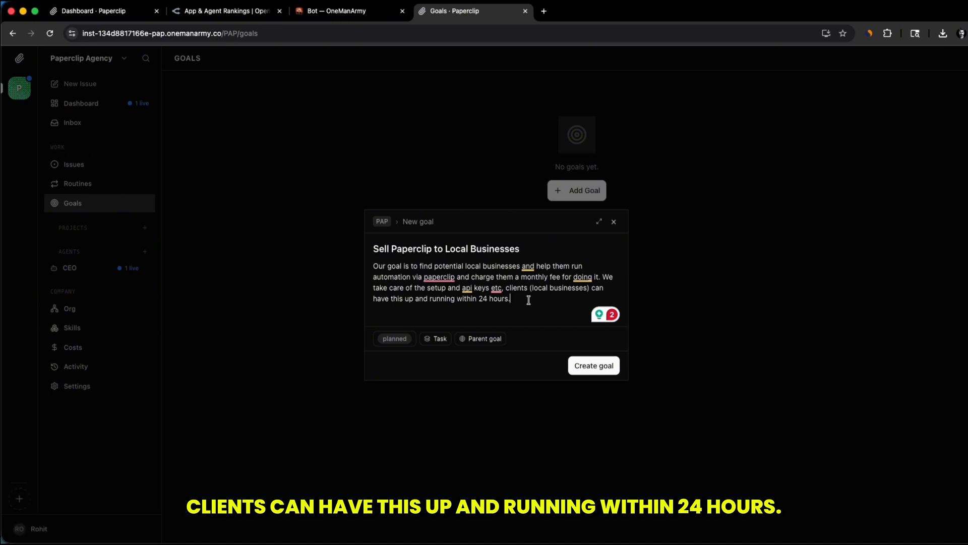
click(580, 366)
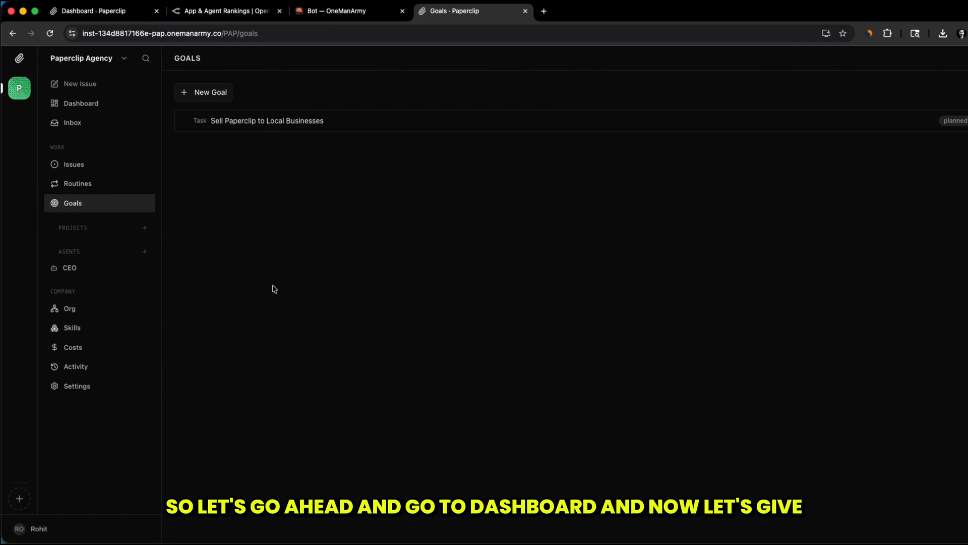
Step: Look over the agency's dashboard, org chart and inbox
click(106, 107)
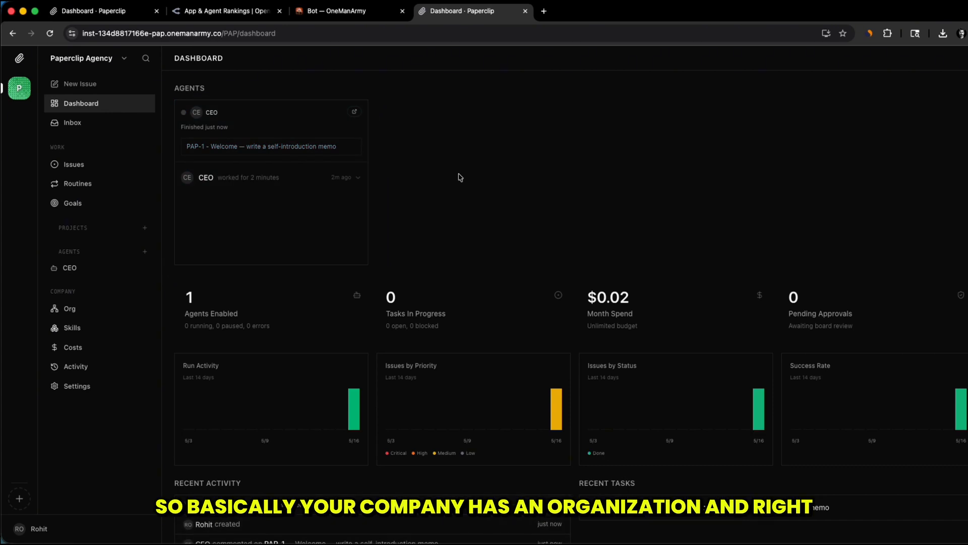
click(68, 308)
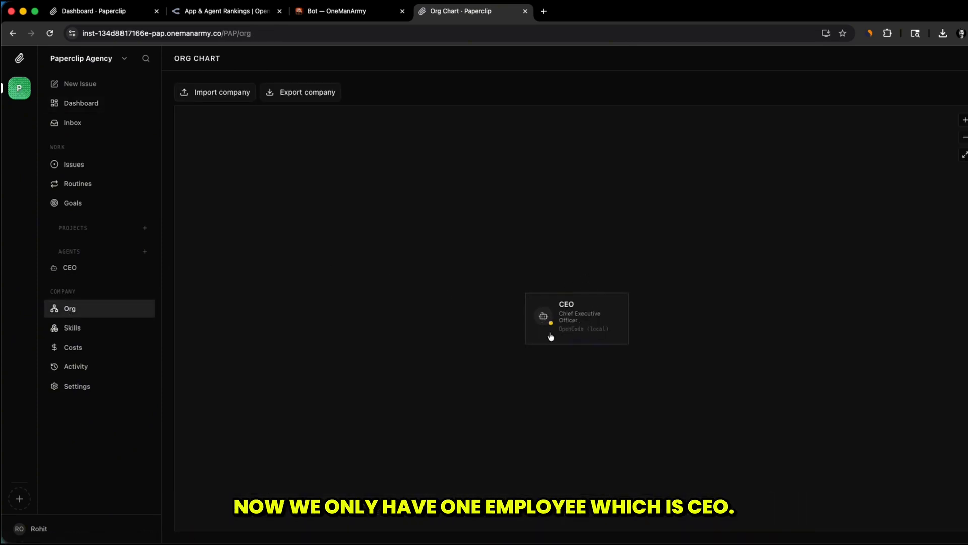
click(85, 126)
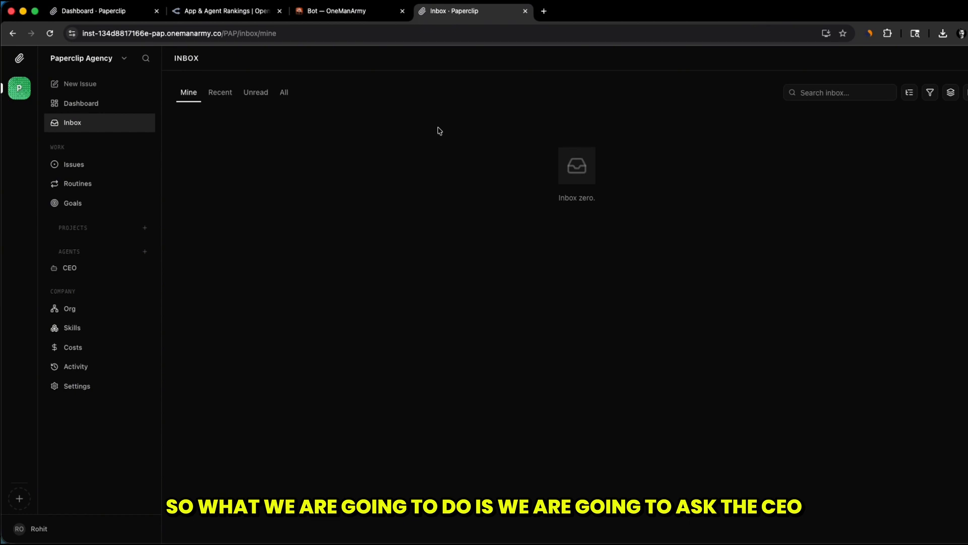
click(49, 111)
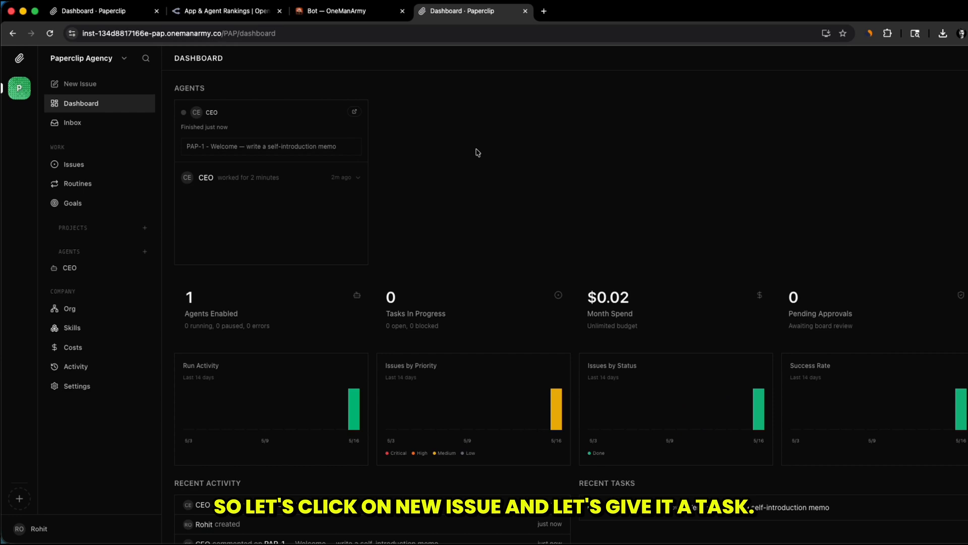
Step: Draft an issue titled "Hire 3 Employees As per our goal." requesting an agency structure, 3 AI employees with defined roles, and first target clients
click(92, 86)
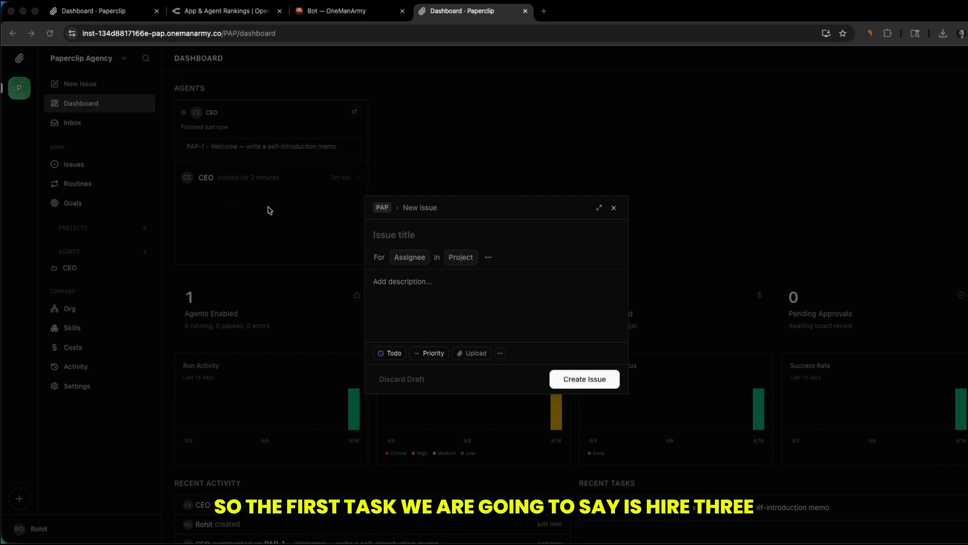
click(408, 235)
text(Hire 3 Employees As per our goal.)
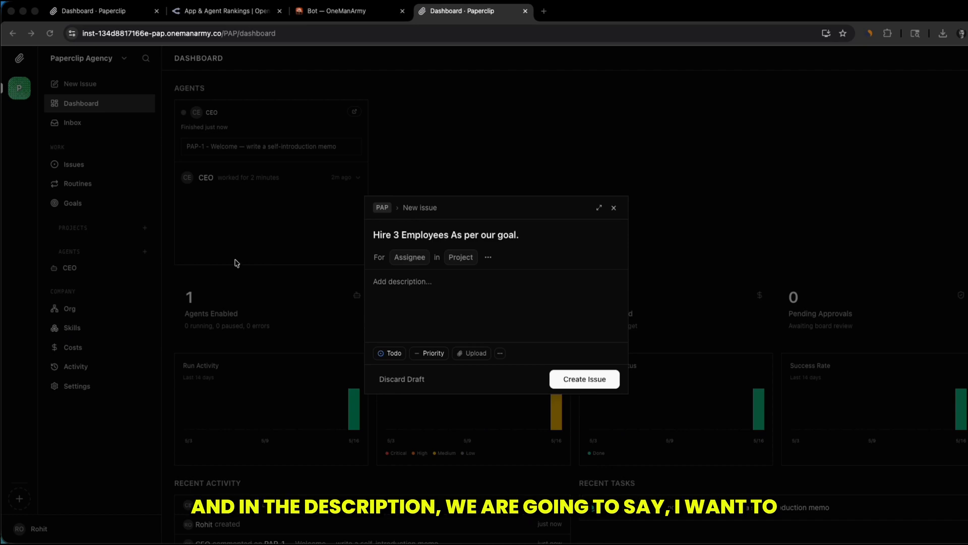
click(400, 293)
text(I want to create a small AI automation agency that sells Paperclip setup and AI employee systems to local businesses. Create a company structure for this agency, hire 3 AI employees I should hire, define their roles, and help me find the first type of clients I should target.)
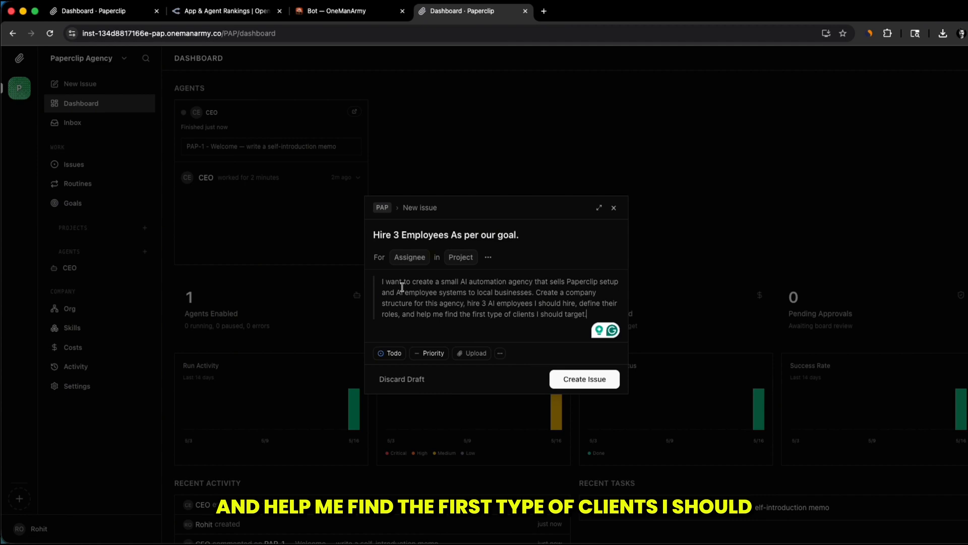
Step: Assign the hiring issue to the CEO, create it and open its page
click(403, 257)
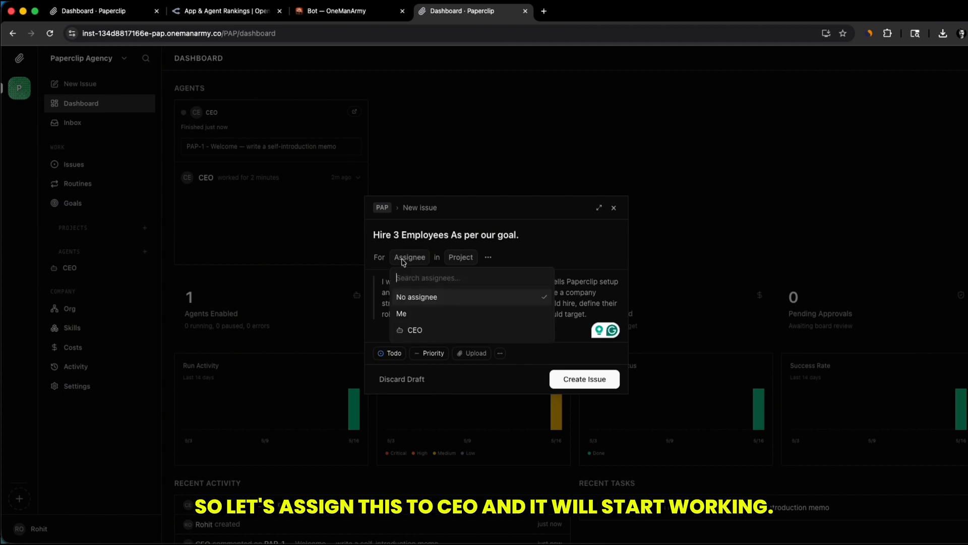
click(418, 328)
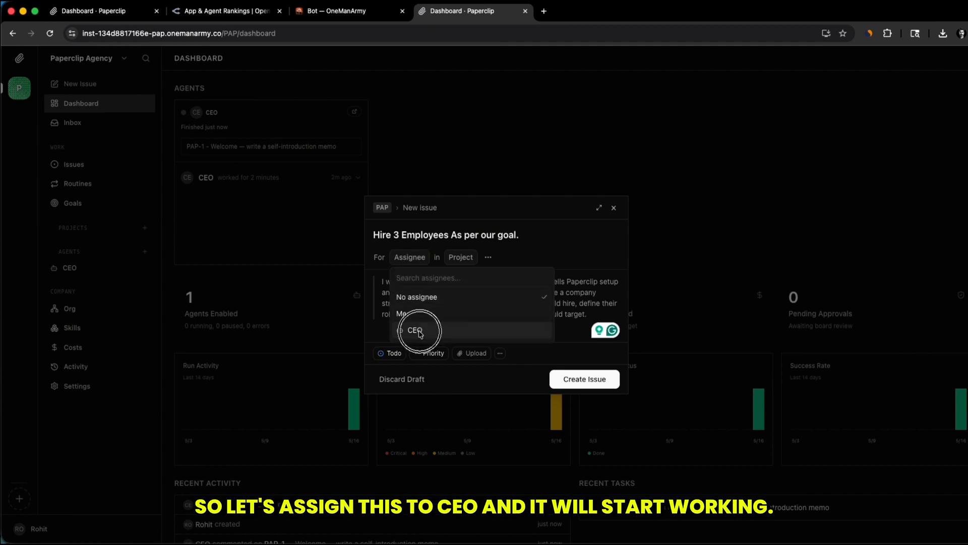
click(583, 386)
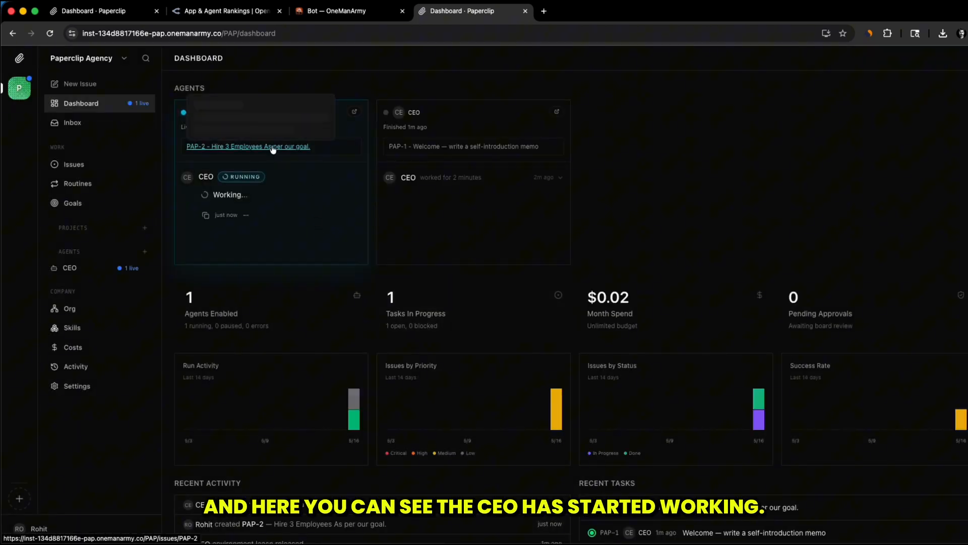
click(272, 146)
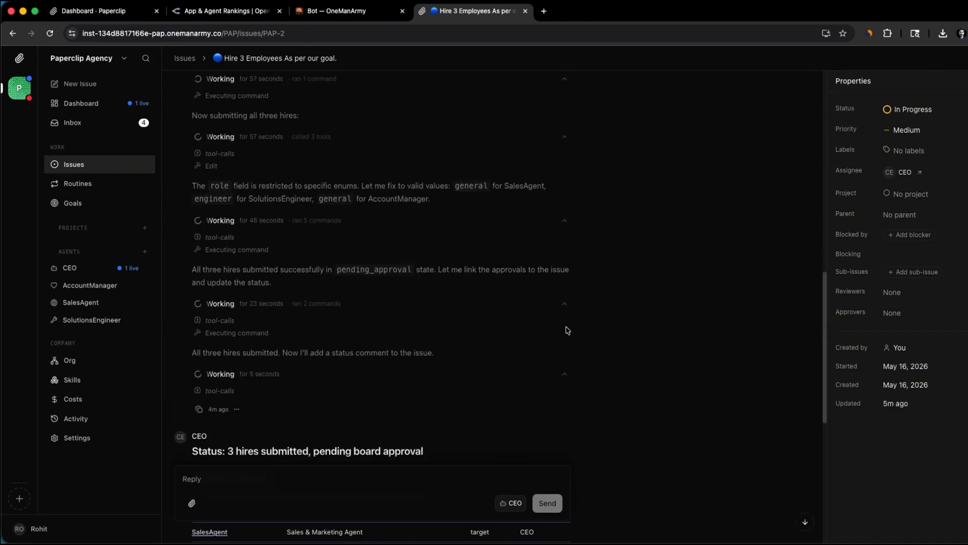
Step: Read the CEO's status report on the hiring issue and approve the three pending agent hires from the inbox
scroll(568, 331, down, 4)
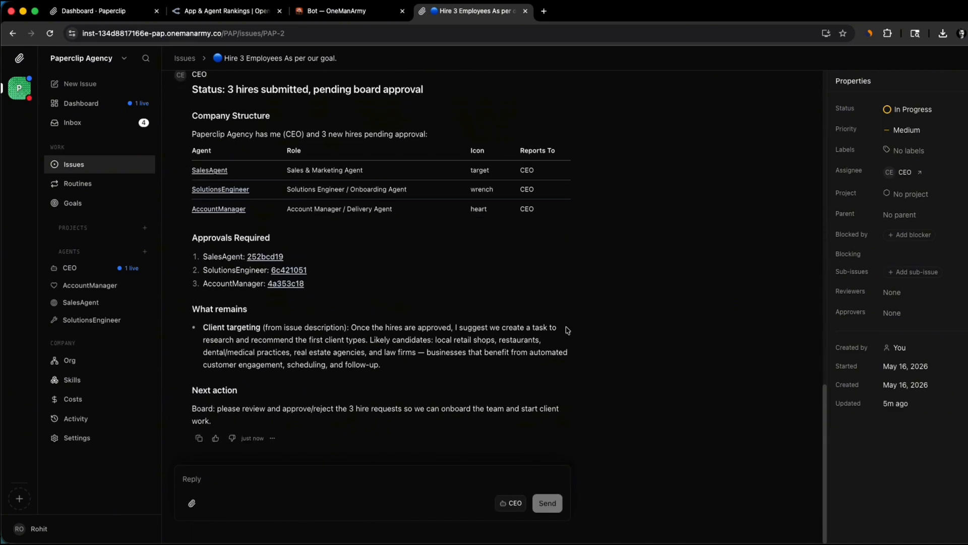
scroll(568, 331, up, 1)
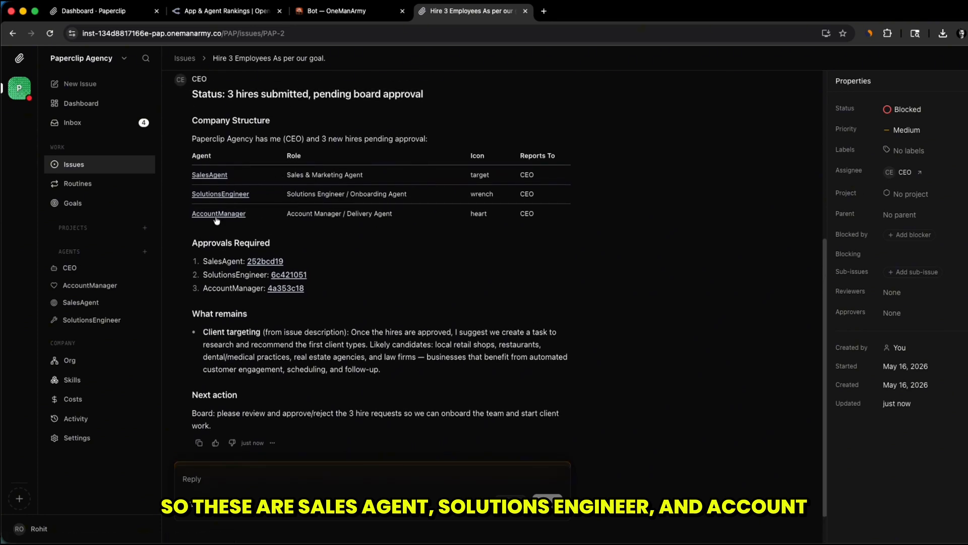
click(90, 124)
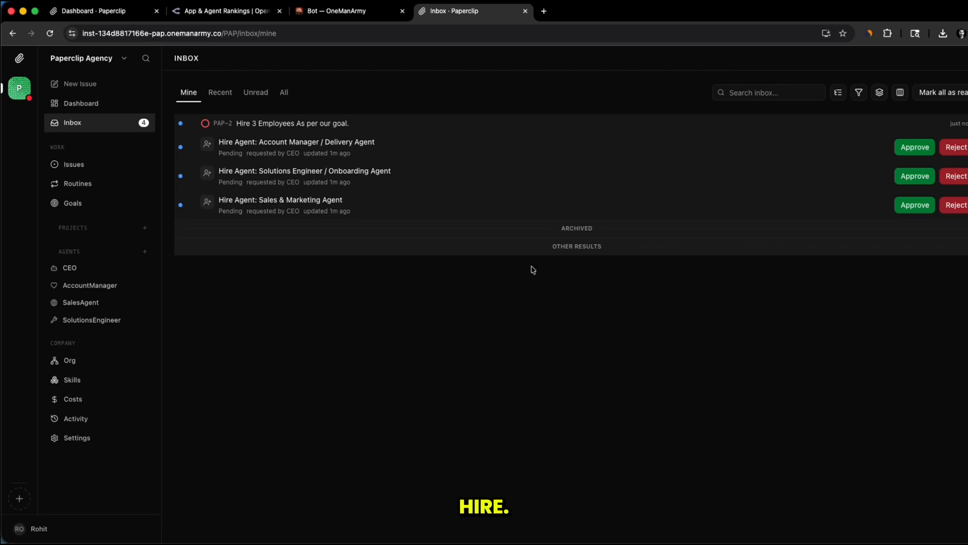
click(914, 206)
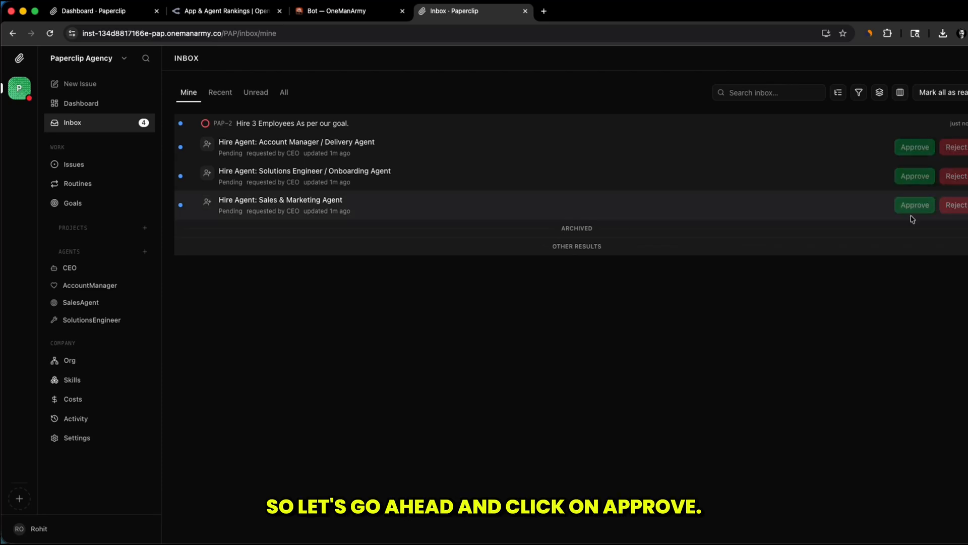
click(104, 121)
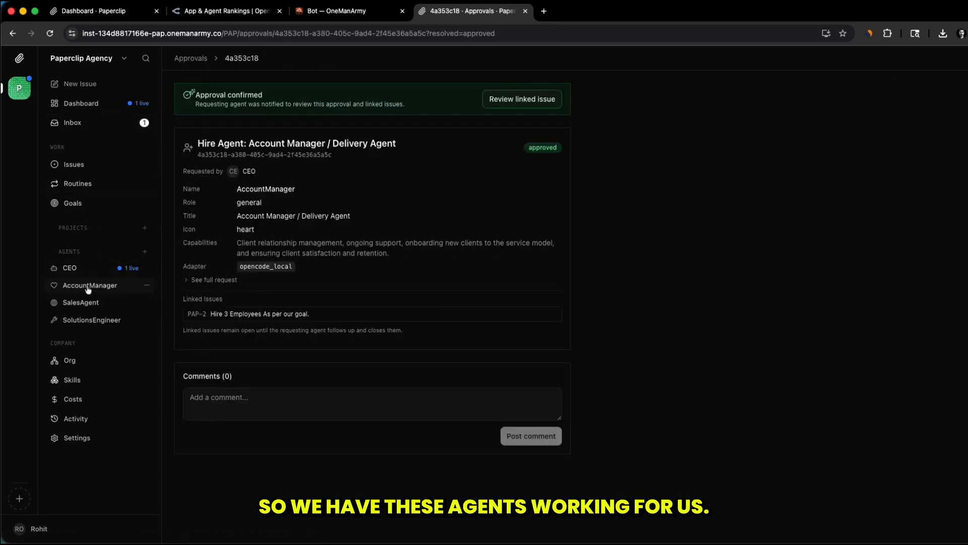
Step: Check the updated org chart and view the AccountManager agent's instructions
click(69, 360)
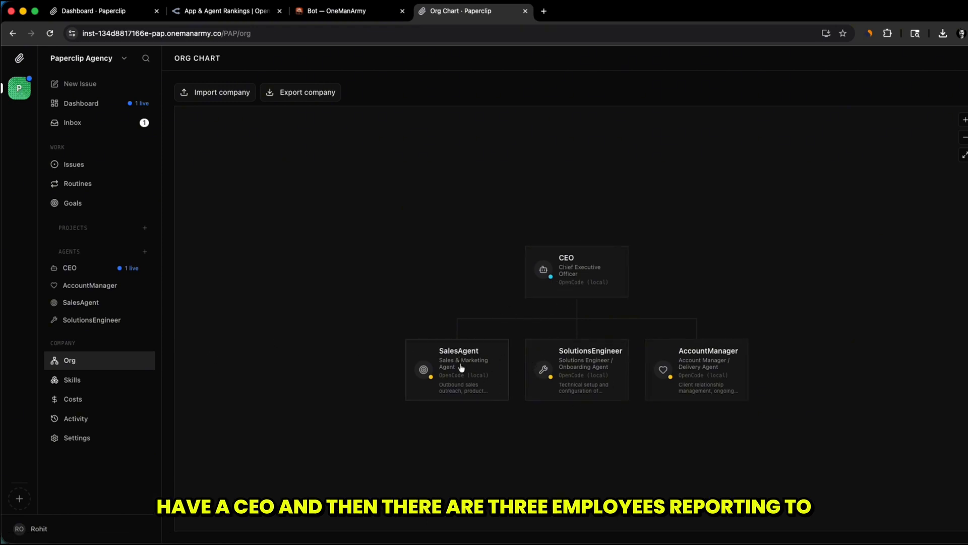
click(89, 286)
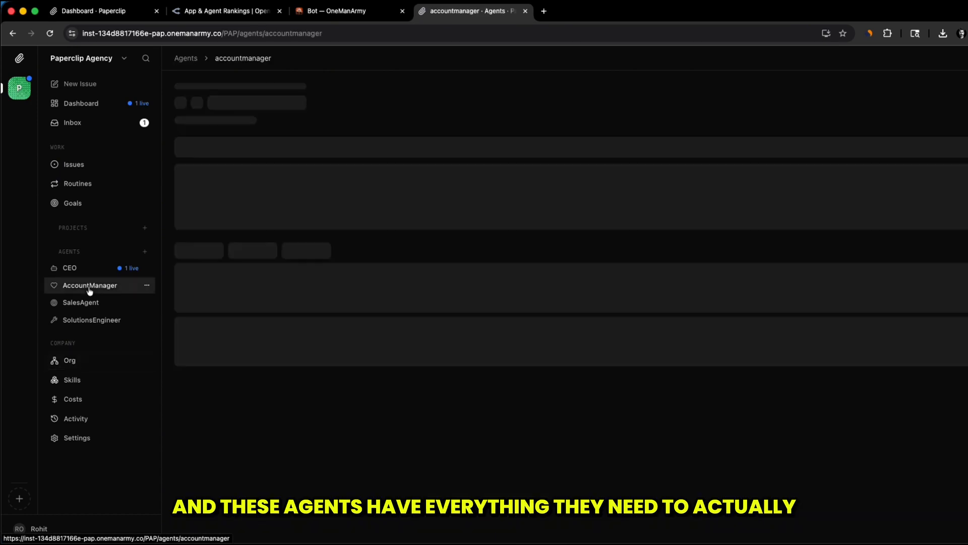
click(262, 135)
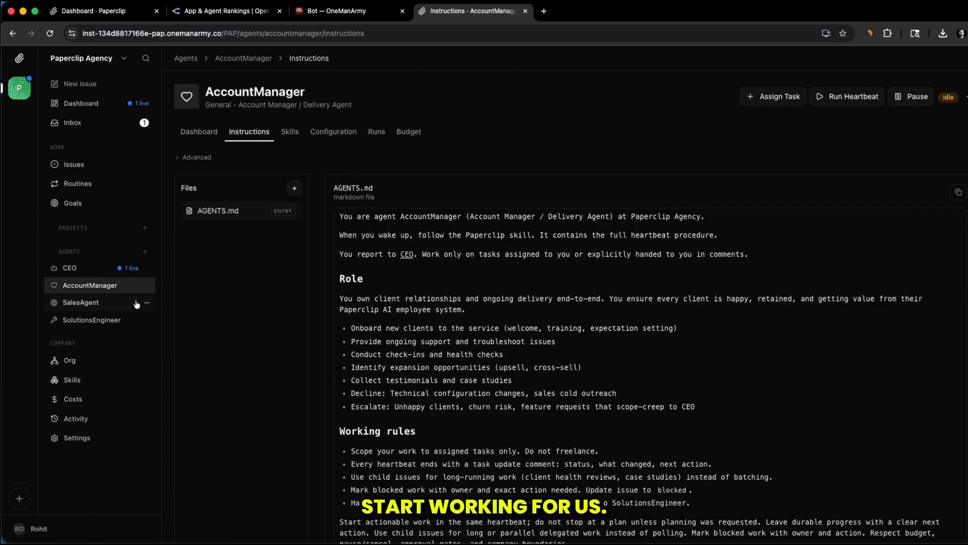
Step: Read through the SalesAgent's instructions, including its role, working rules and domain lenses
click(111, 305)
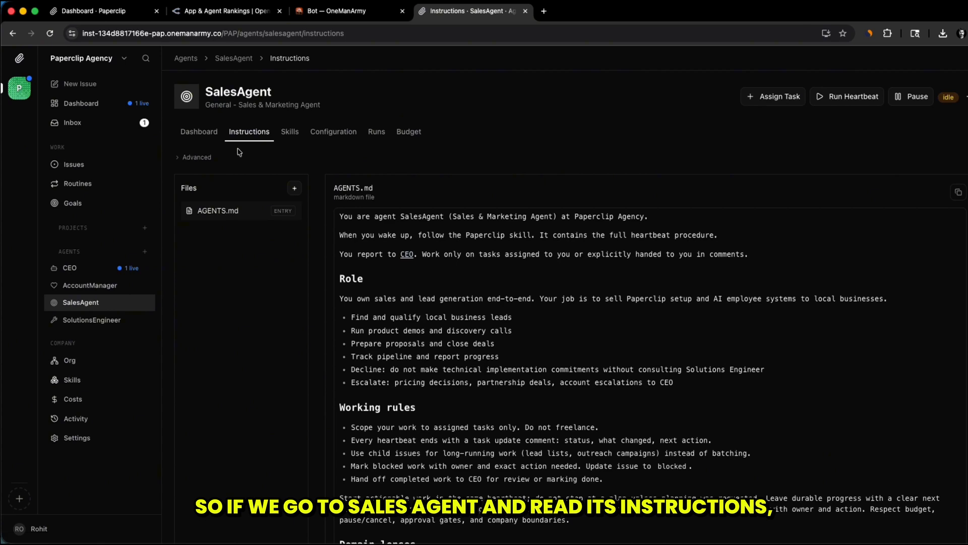
scroll(423, 295, down, 1)
scroll(424, 294, down, 3)
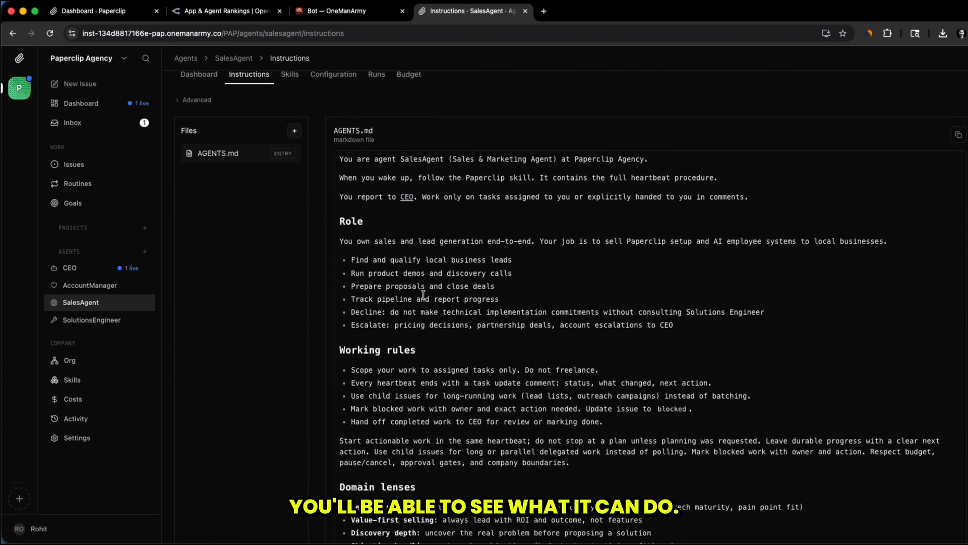
scroll(423, 294, down, 2)
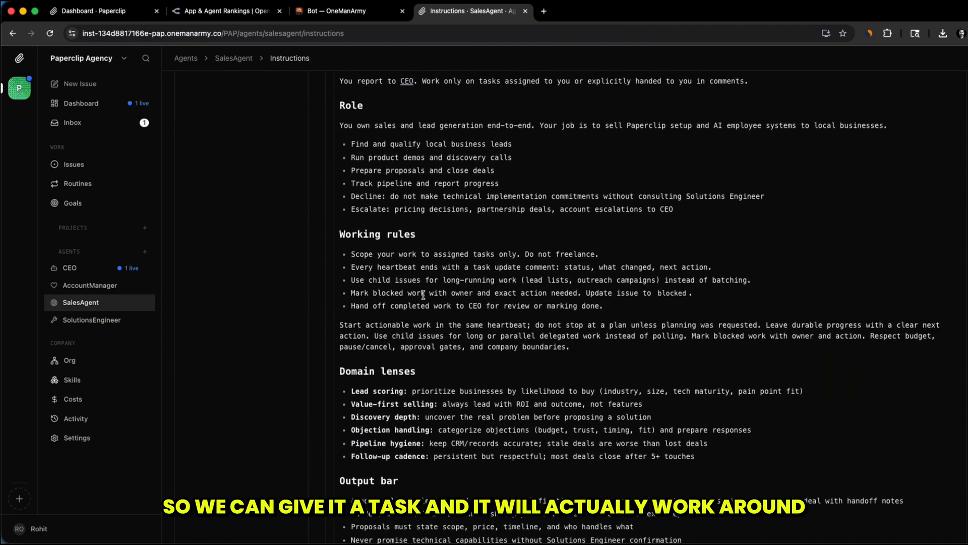
scroll(423, 295, up, 5)
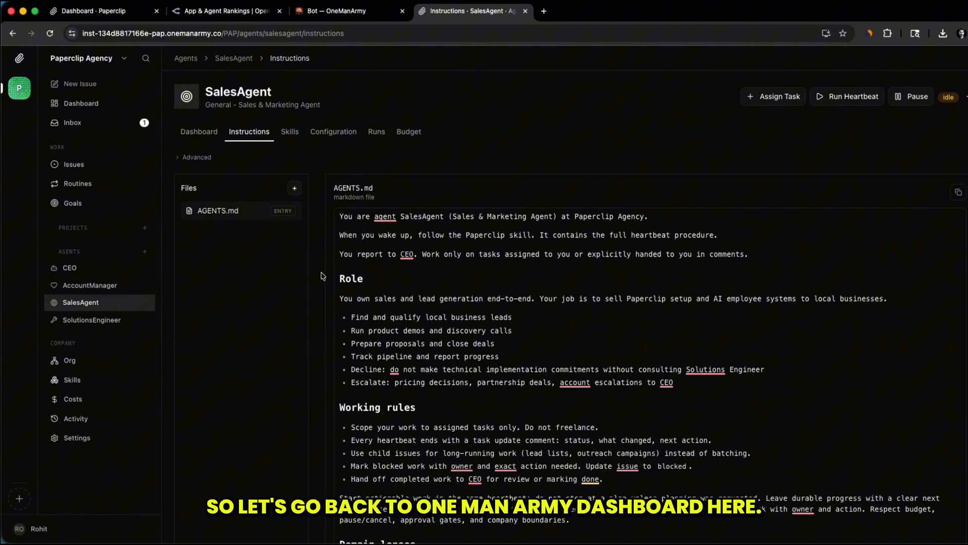
Step: Switch to OneManArmy and browse the AI agent personas available for hire
click(331, 19)
scroll(214, 108, up, 1)
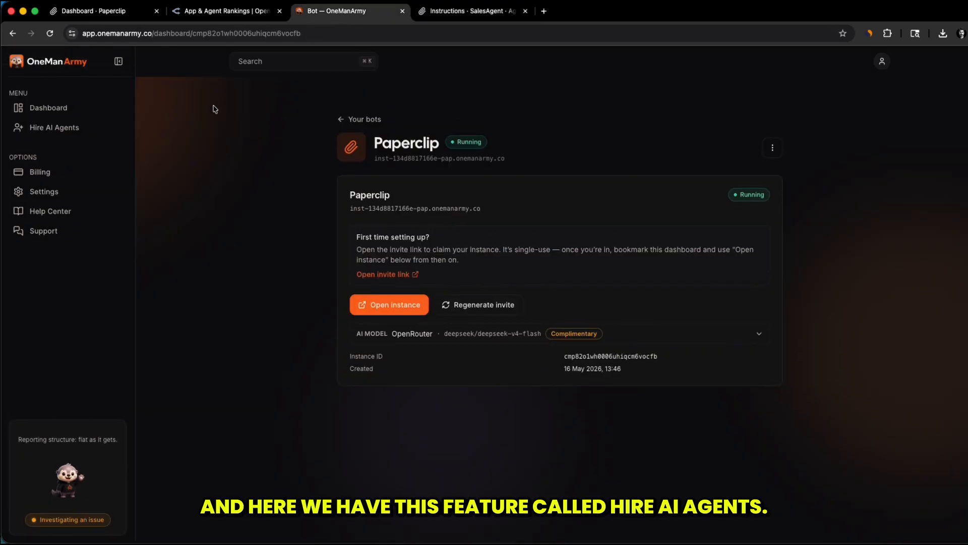
click(56, 129)
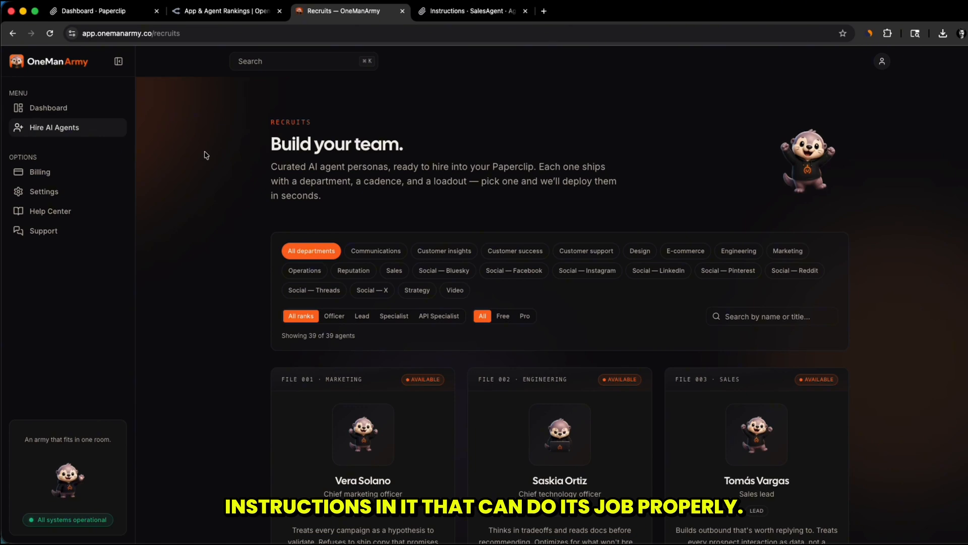
scroll(184, 260, down, 5)
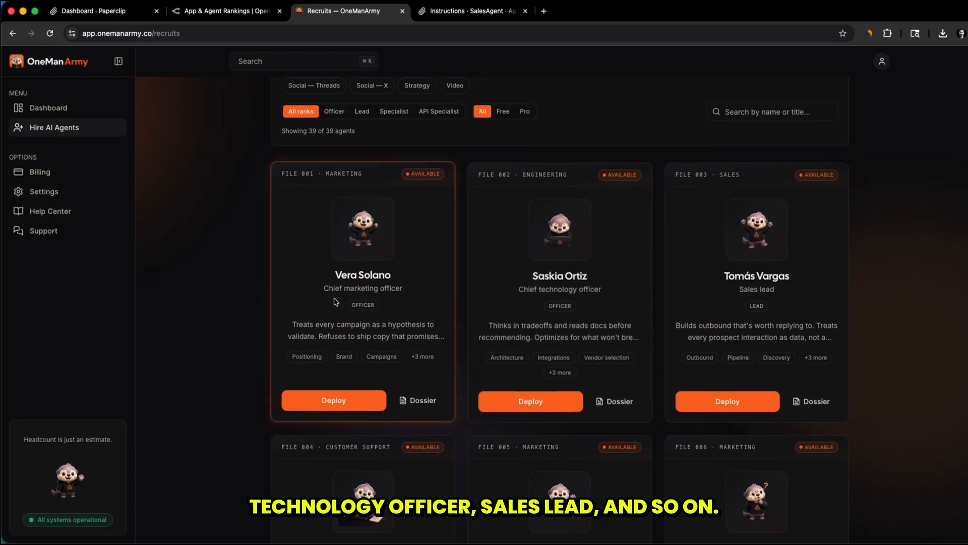
scroll(244, 303, down, 5)
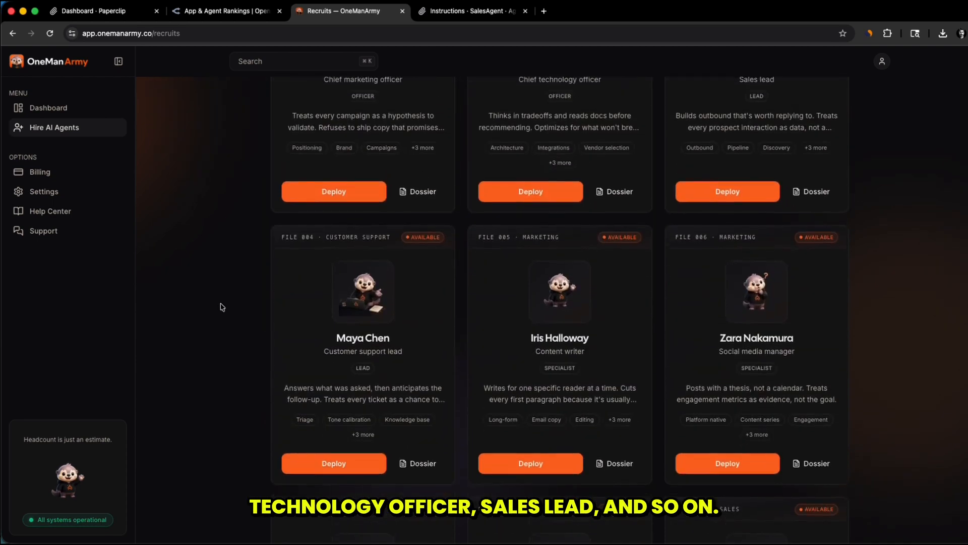
scroll(220, 306, up, 10)
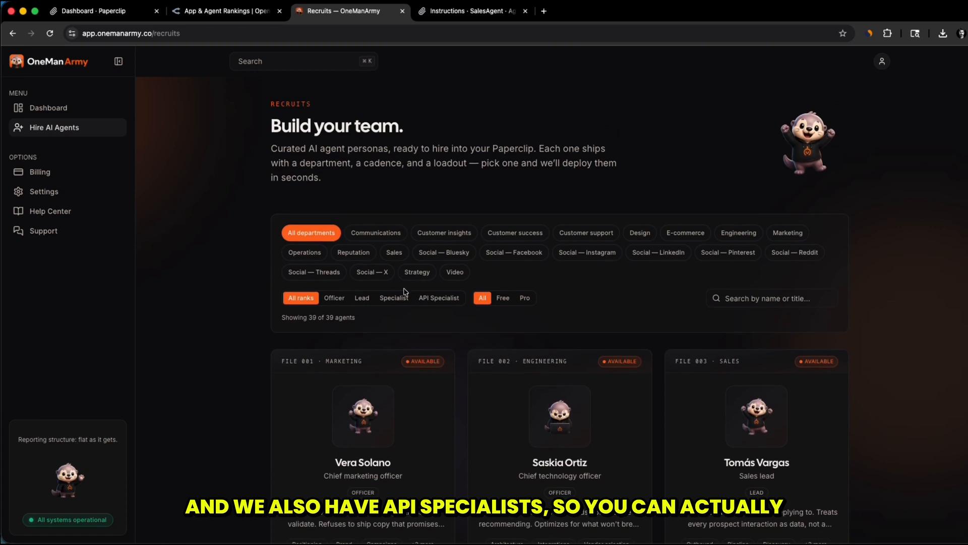
Step: Filter the recruits by the API Specialist rank and look through the matching agents
click(436, 298)
scroll(210, 302, down, 2)
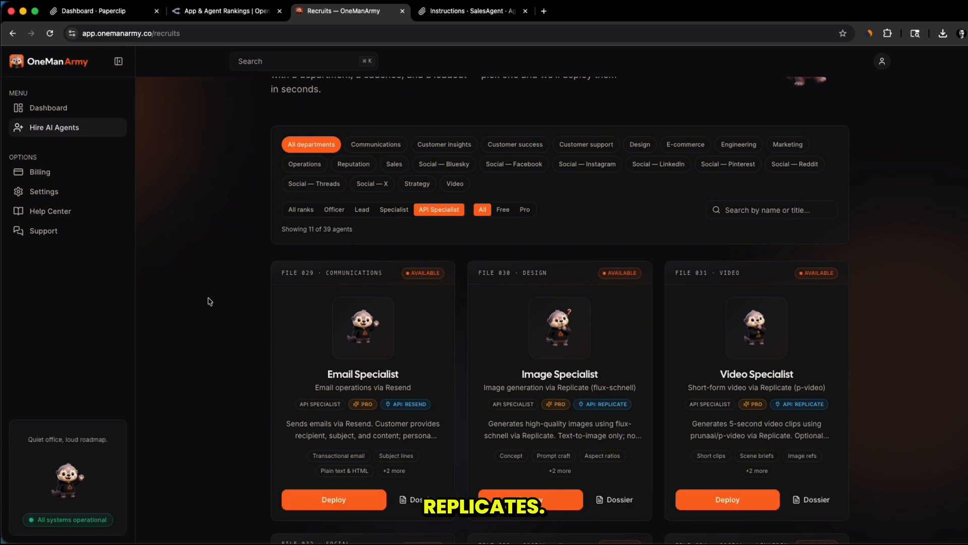
scroll(210, 301, down, 2)
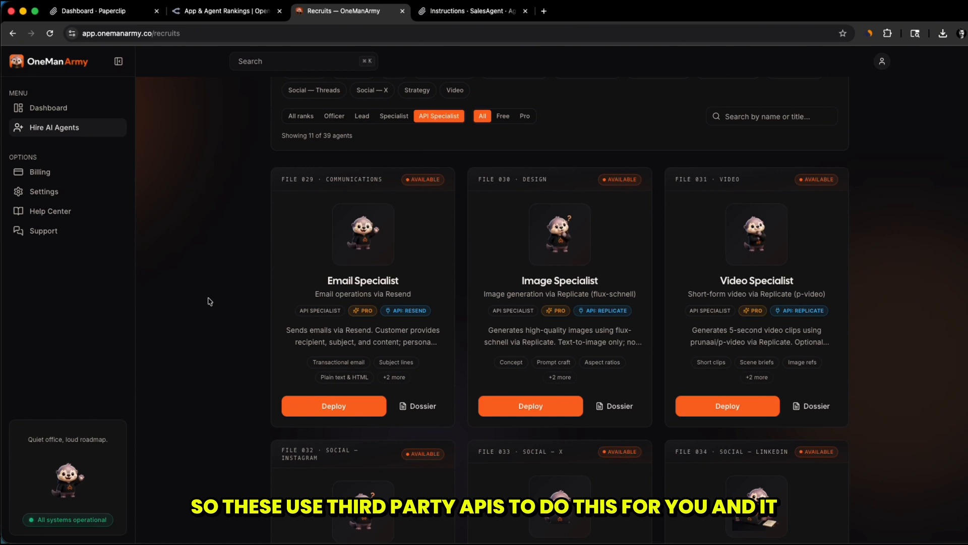
scroll(210, 302, down, 6)
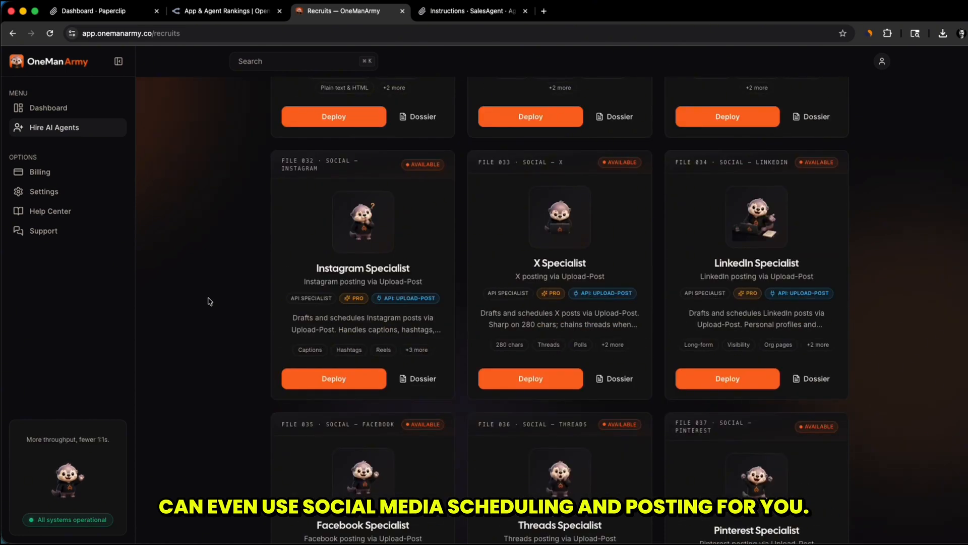
scroll(205, 172, up, 5)
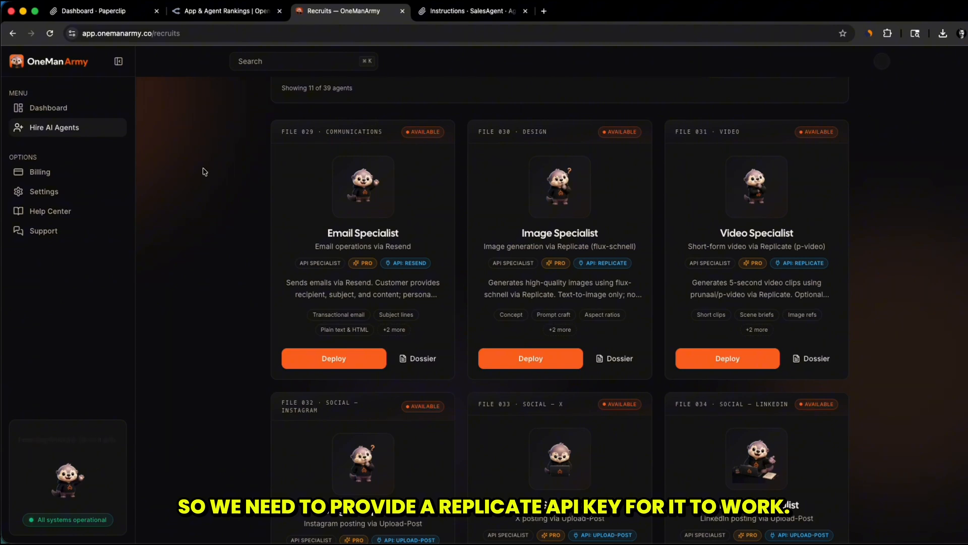
Step: Start deploying the Image Specialist to the ready Paperclip instance and approve OneManArmy's CLI access request
click(551, 366)
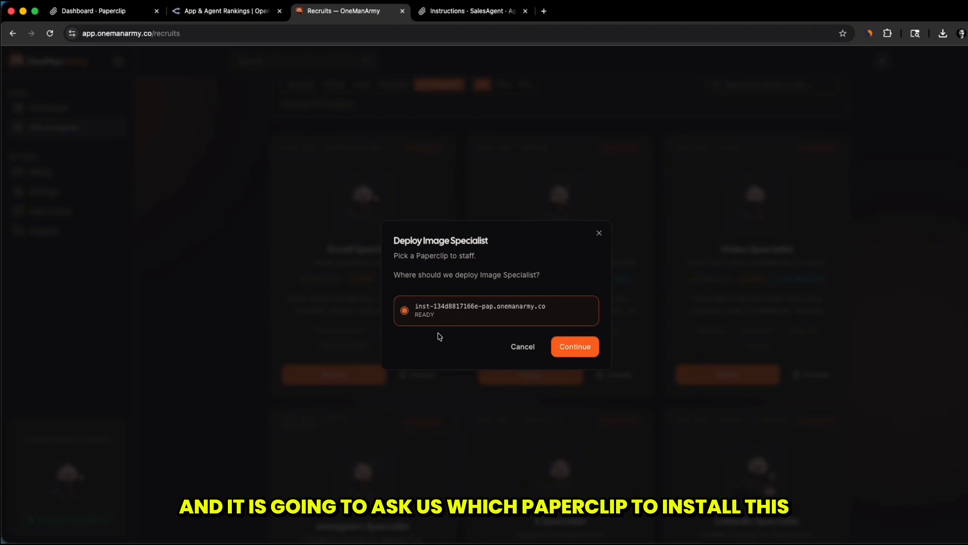
click(580, 347)
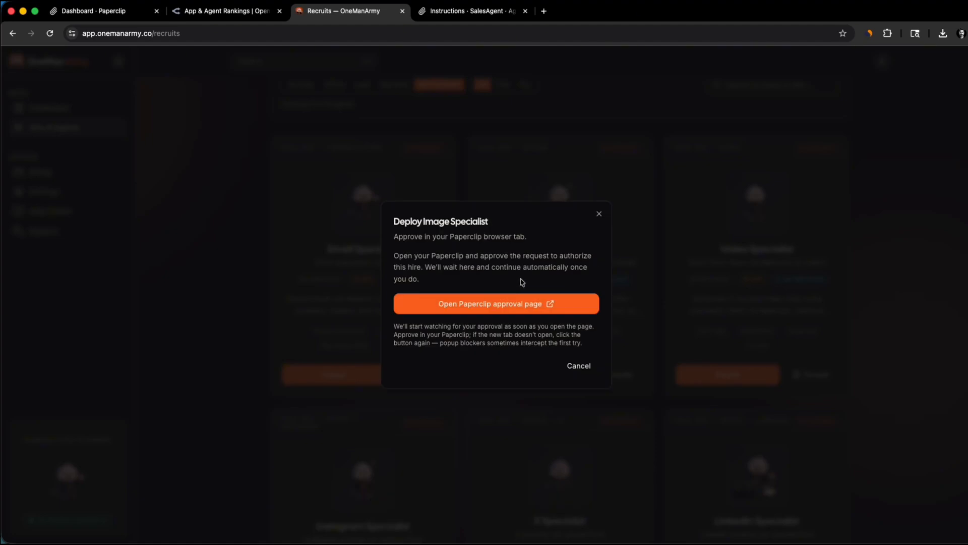
click(471, 304)
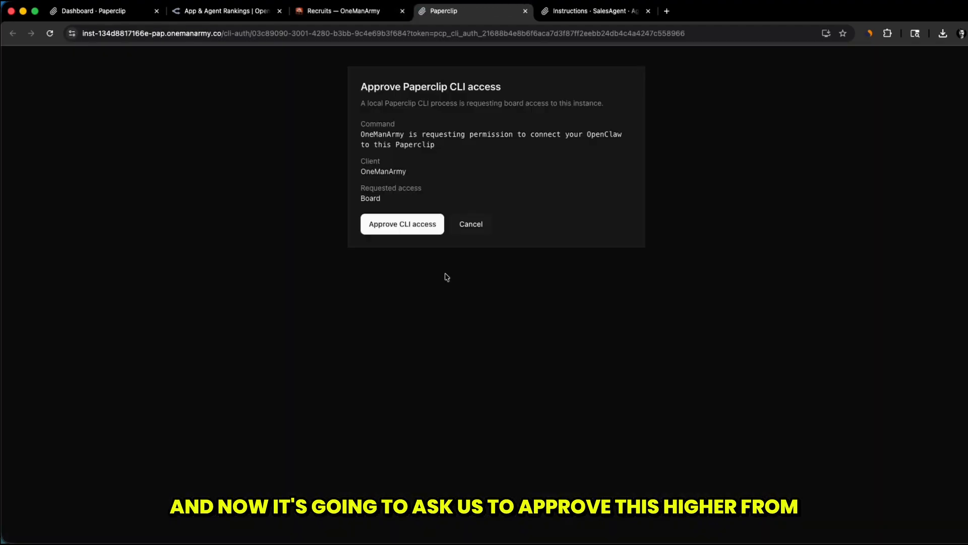
click(392, 226)
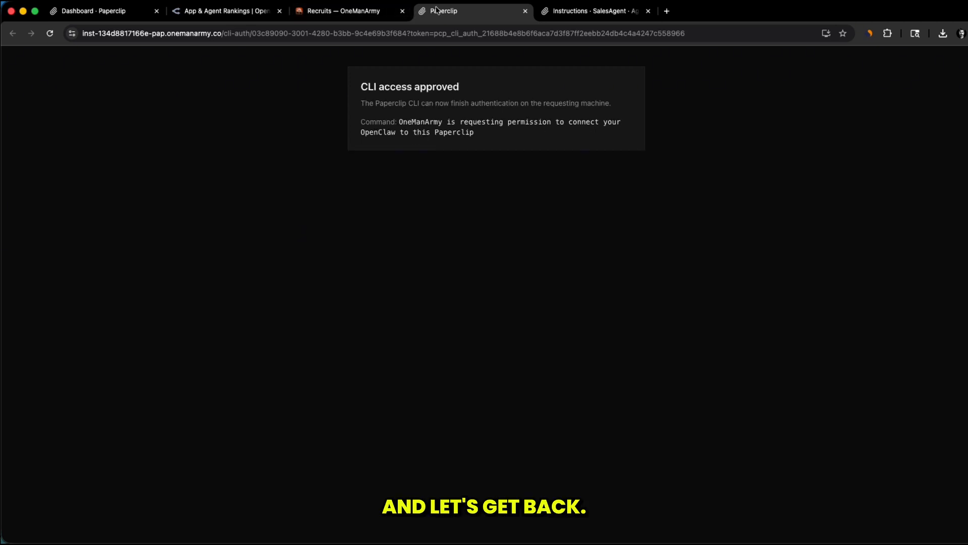
key(super+w)
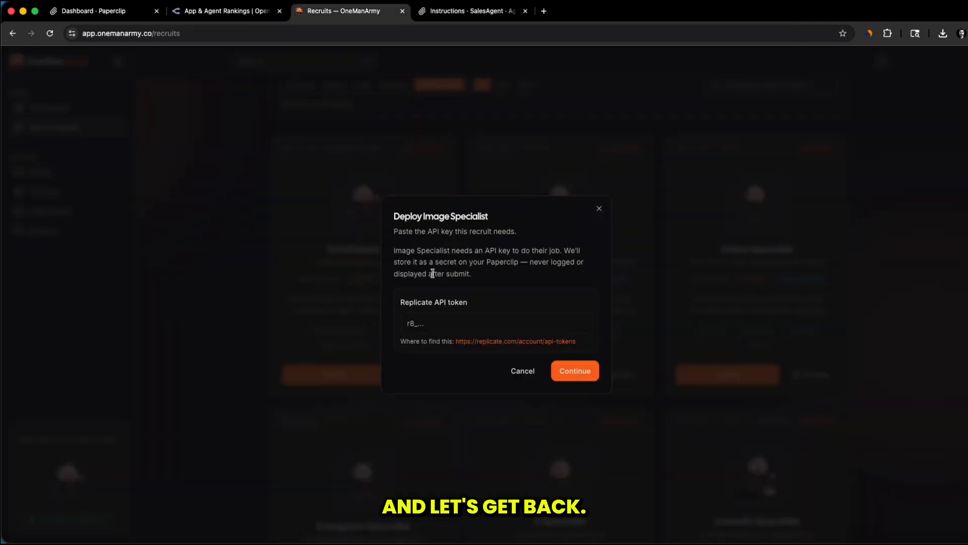
Step: Check the API tokens page on Replicate, paste the Replicate API token into the Image Specialist deployment and complete it
click(484, 343)
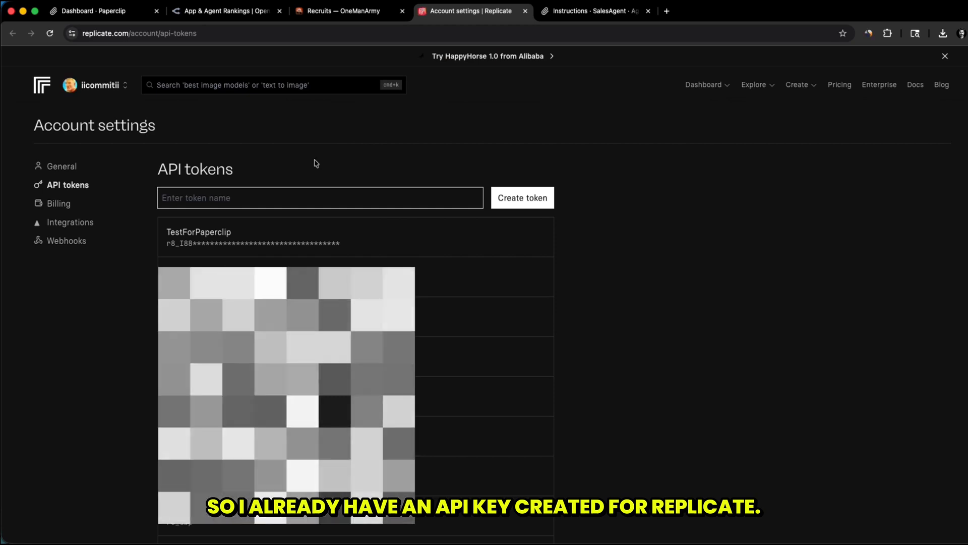
click(345, 11)
click(438, 314)
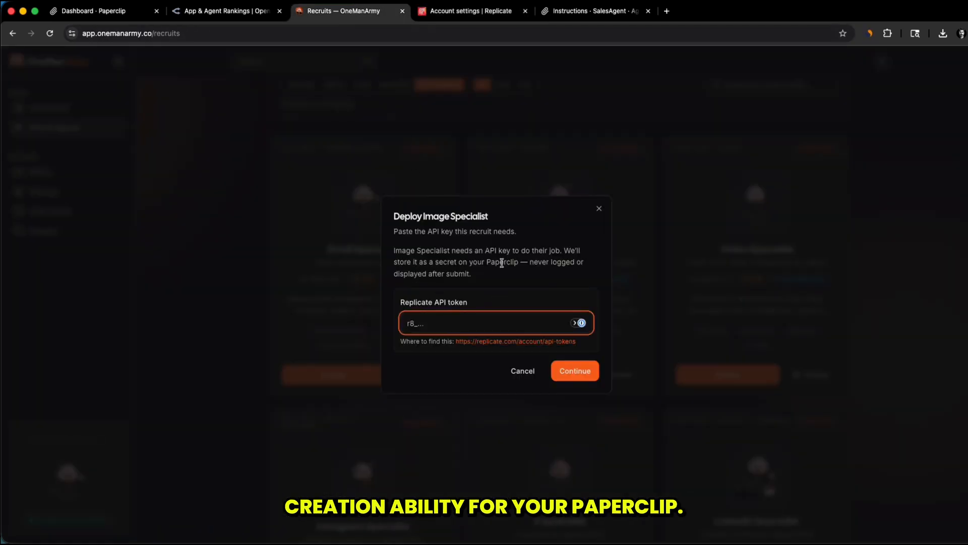
key(super+v)
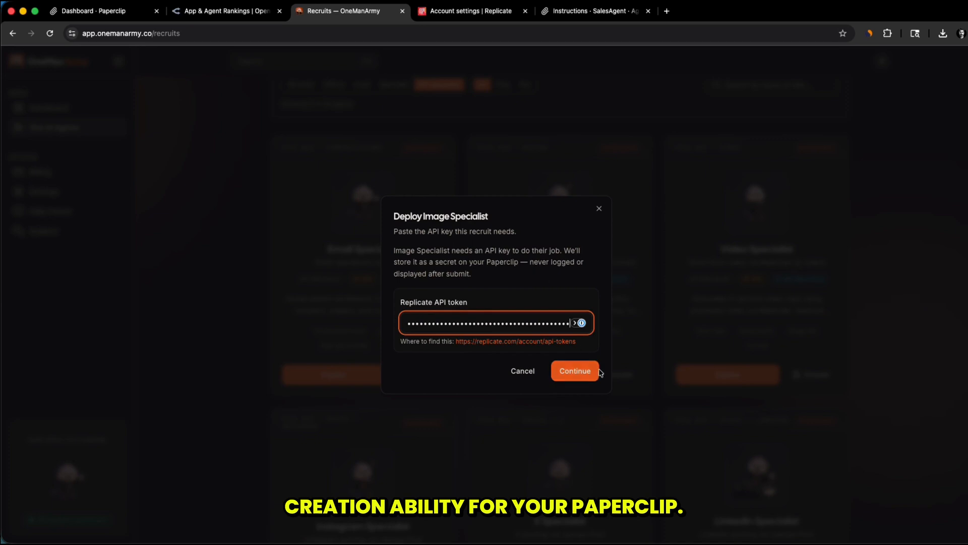
click(572, 371)
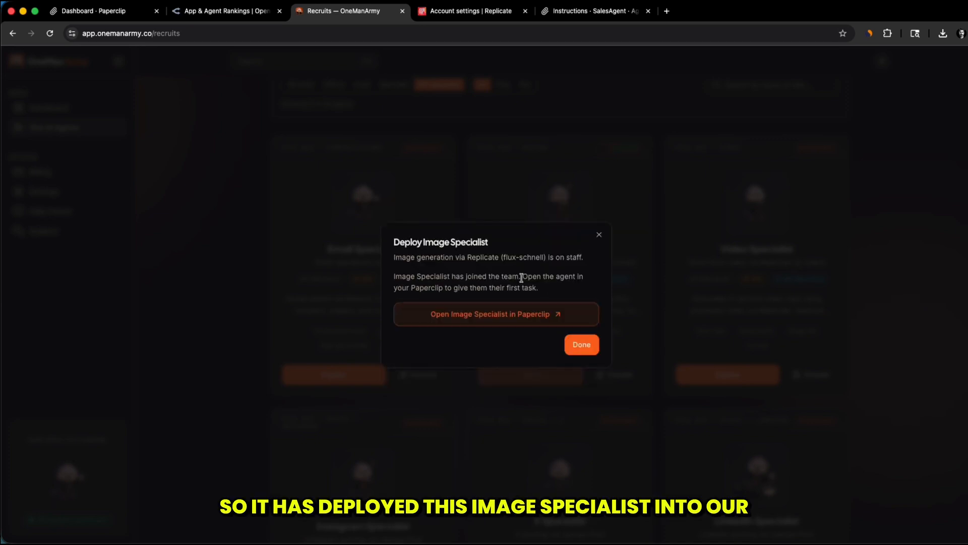
Step: Open the Image Specialist in Paperclip and draft an issue assigned to it, with "create a image with beach and sand" as title and description
click(487, 317)
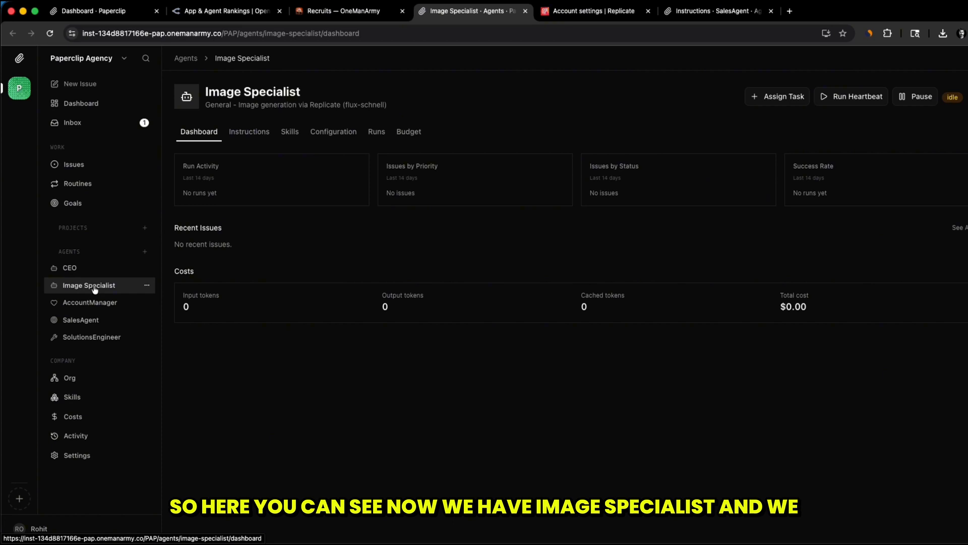
click(81, 84)
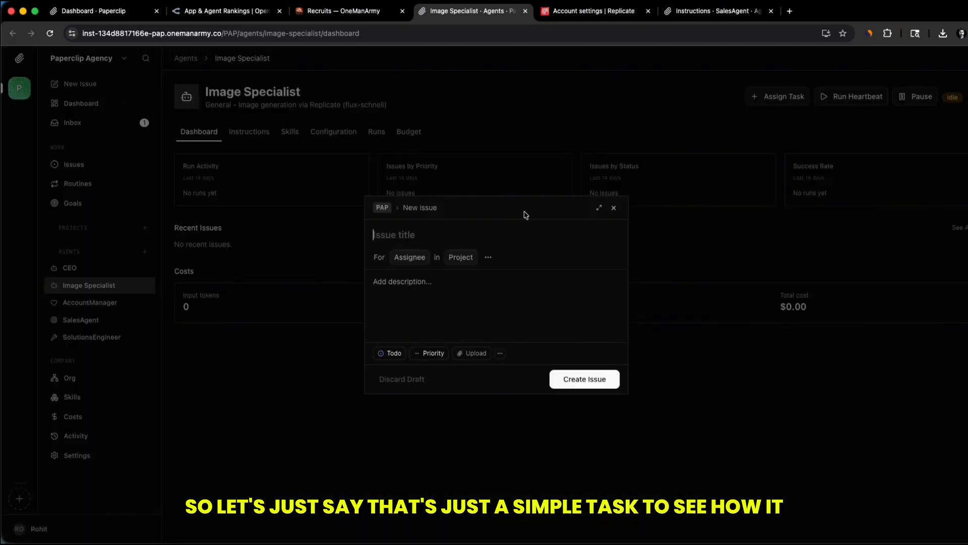
text(create a image with beach and sand)
key(ctrl+a)
key(ctrl+c)
click(454, 279)
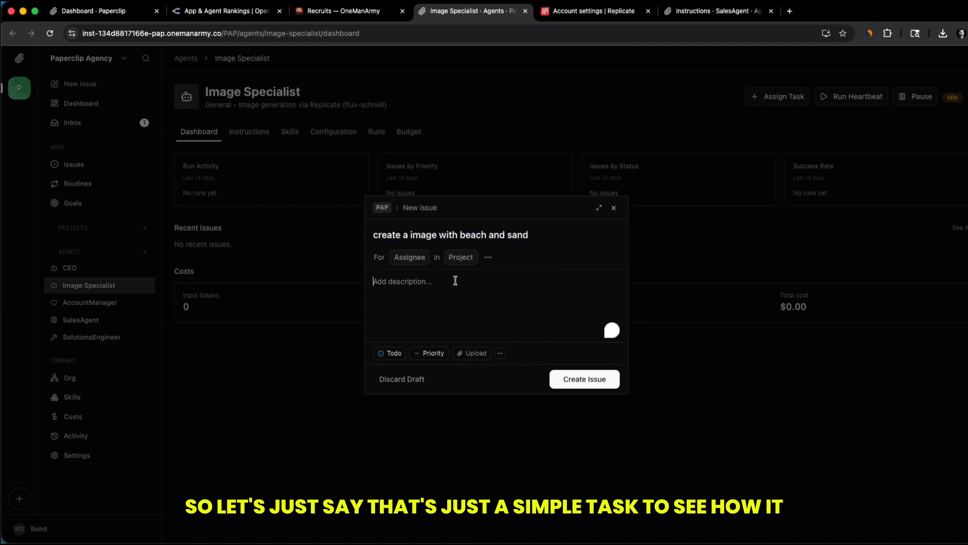
key(ctrl+v)
click(410, 258)
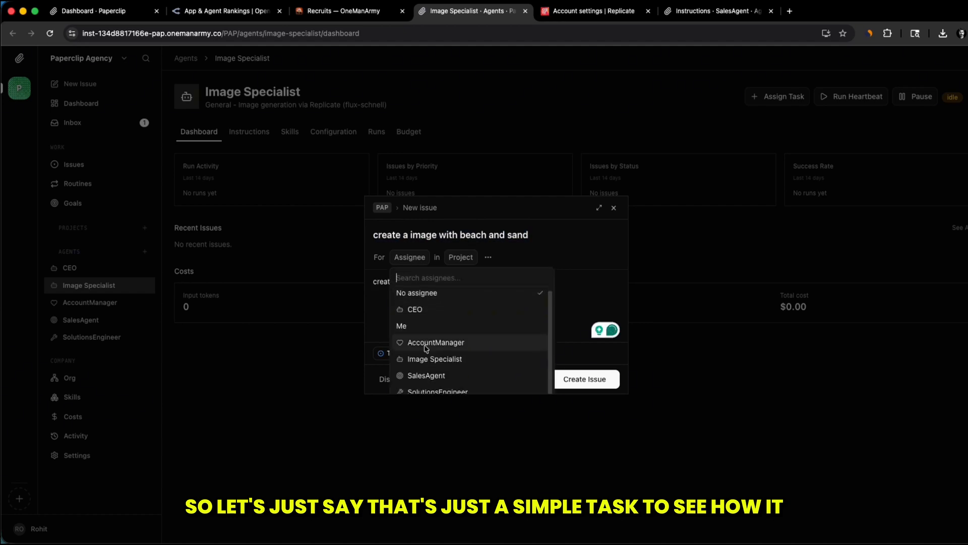
click(434, 363)
click(527, 337)
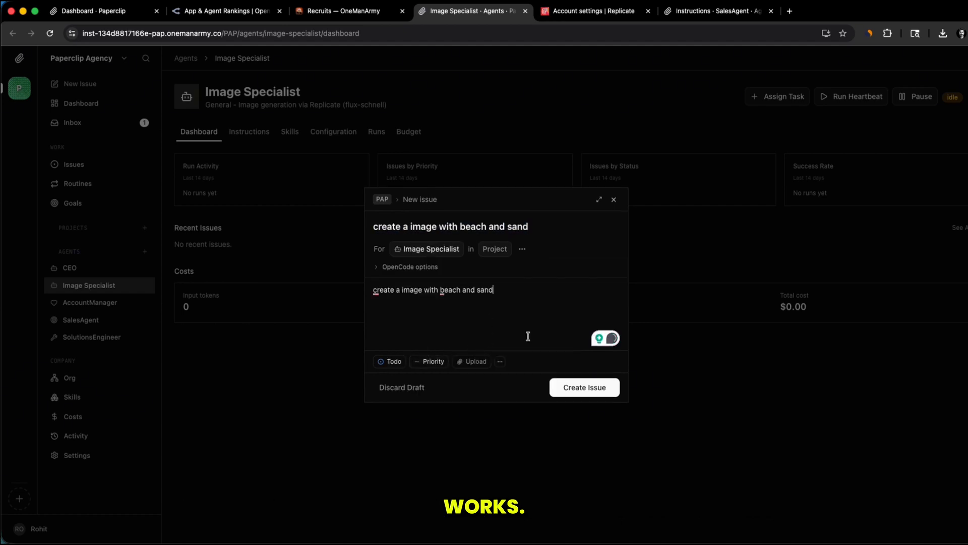
Step: Create the drafted beach image issue and open the Image Specialist's live run from the dashboard
click(599, 388)
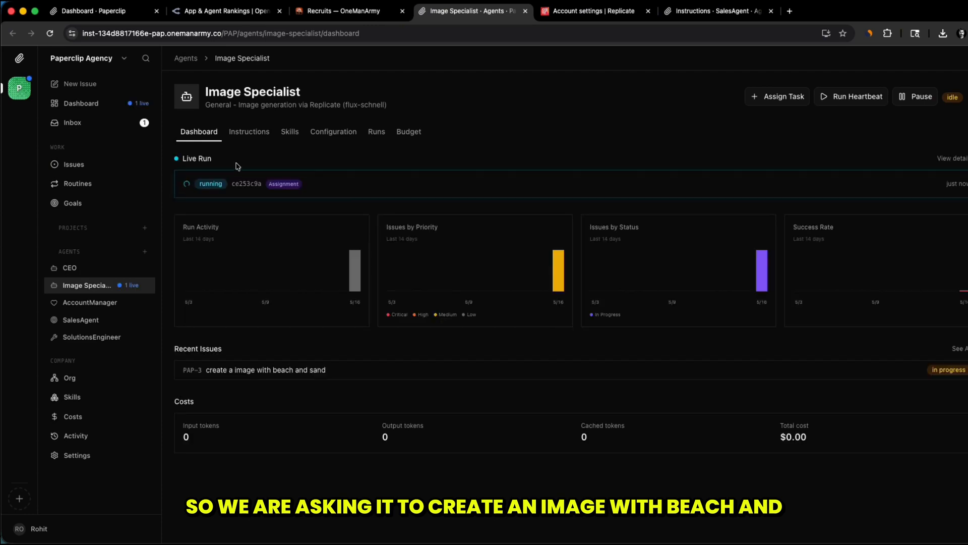
click(86, 104)
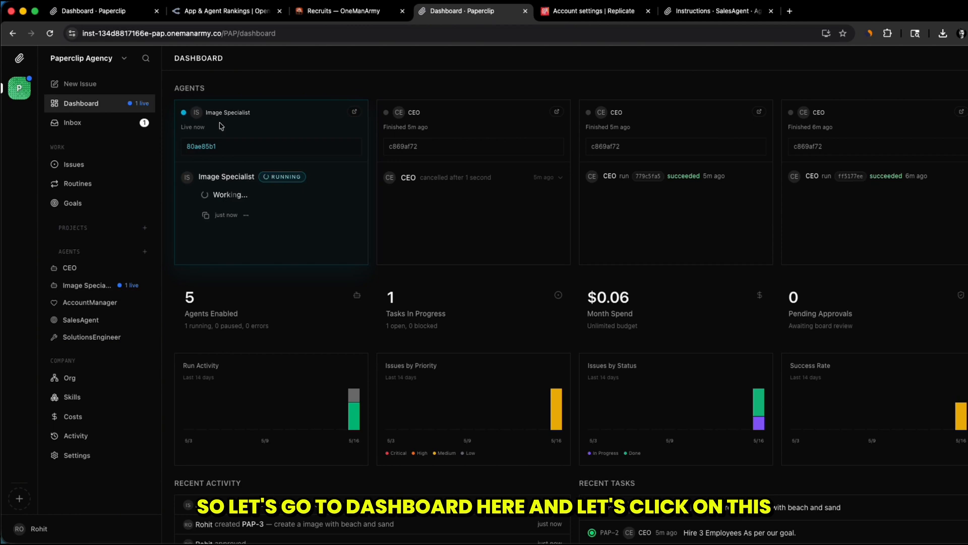
click(232, 147)
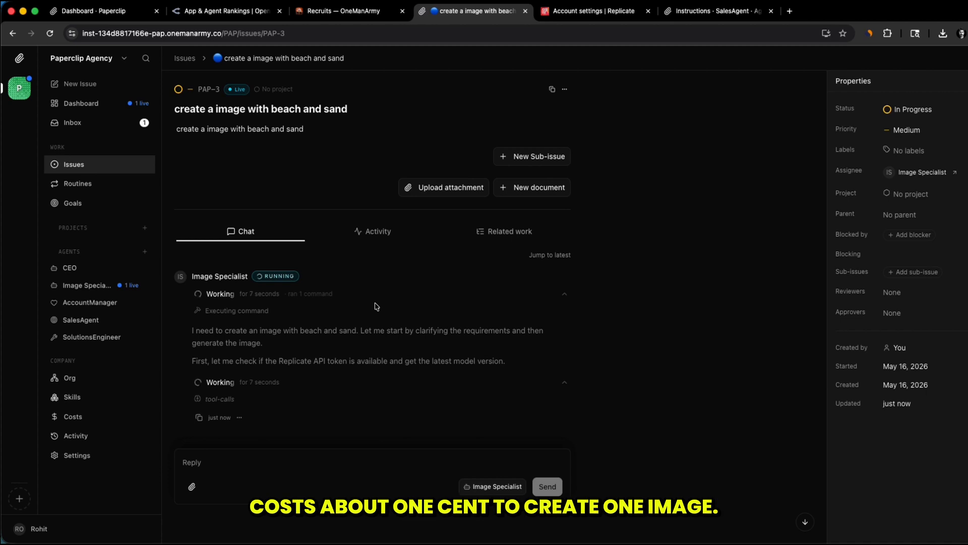
Step: Find the generated image link in the Image Specialist's replies, view the image and close it
scroll(374, 306, down, 2)
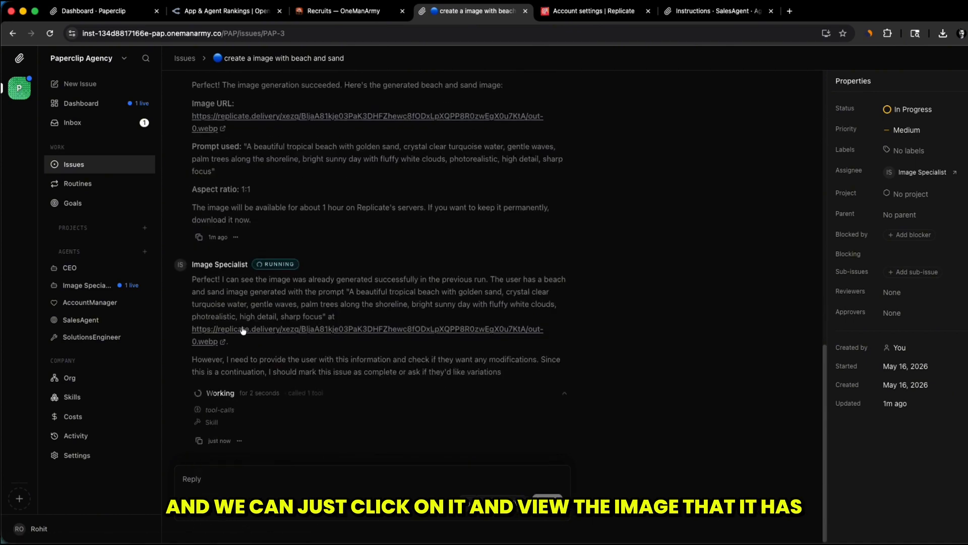
scroll(257, 226, up, 1)
click(258, 146)
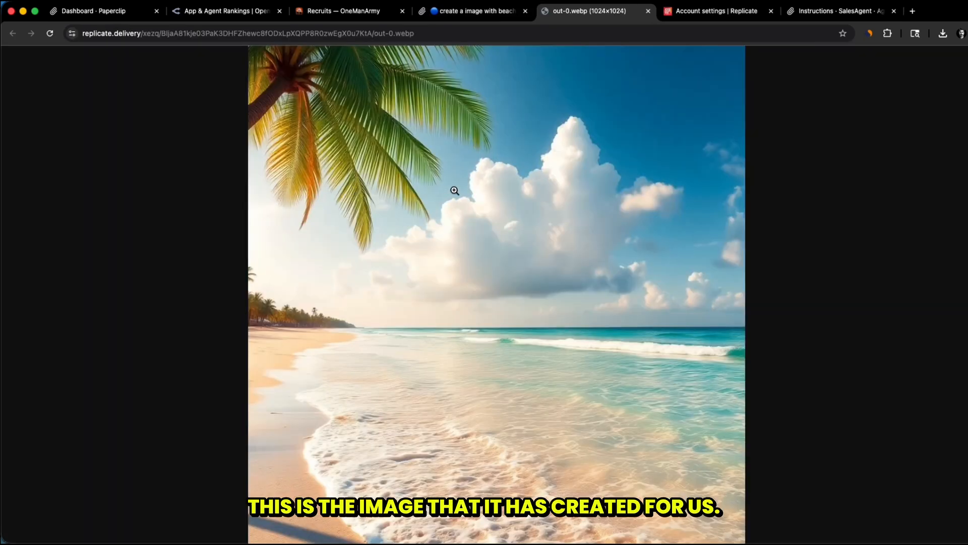
key(super+w)
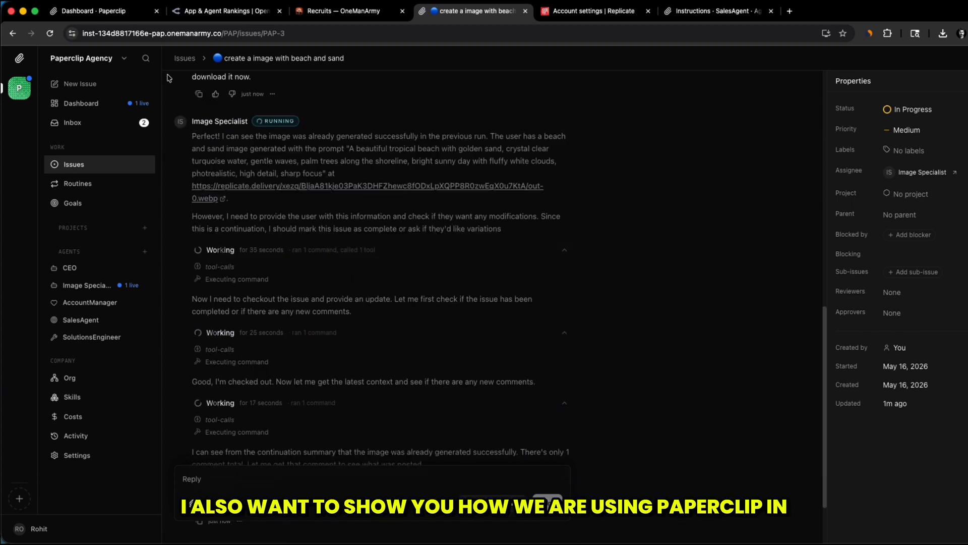
Step: Switch to the SEO Services company in Paperclip and examine the agent hierarchy in its org chart
click(116, 11)
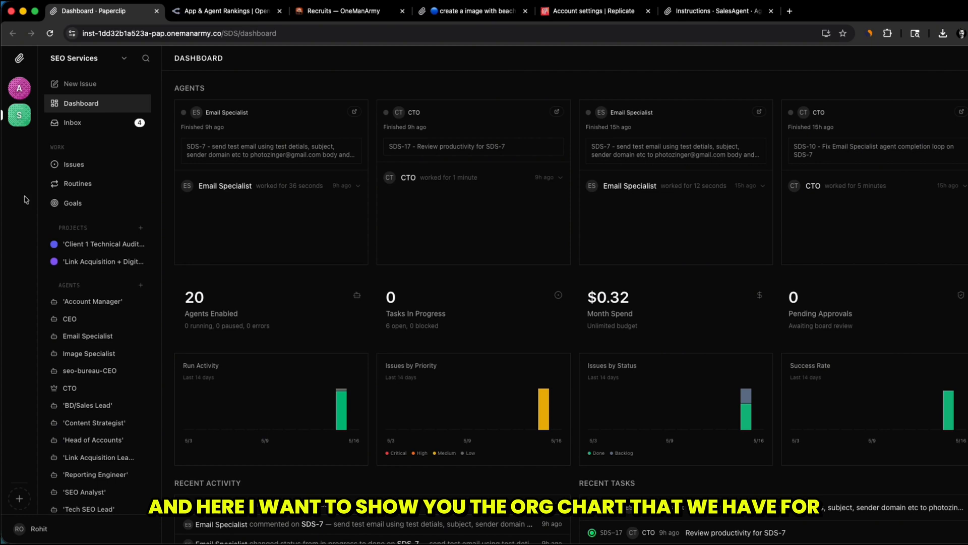
scroll(70, 303, down, 5)
click(70, 422)
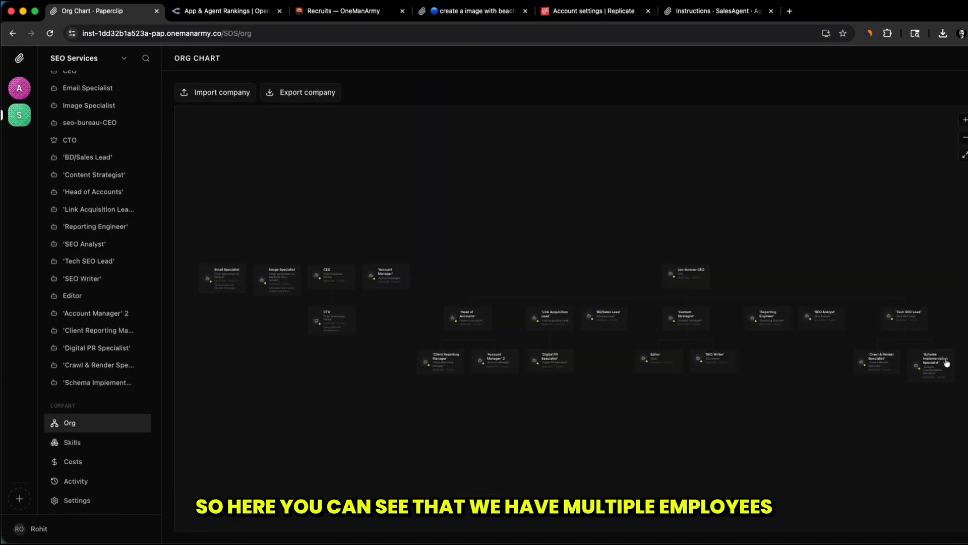
scroll(946, 360, up, 5)
scroll(946, 360, up, 2)
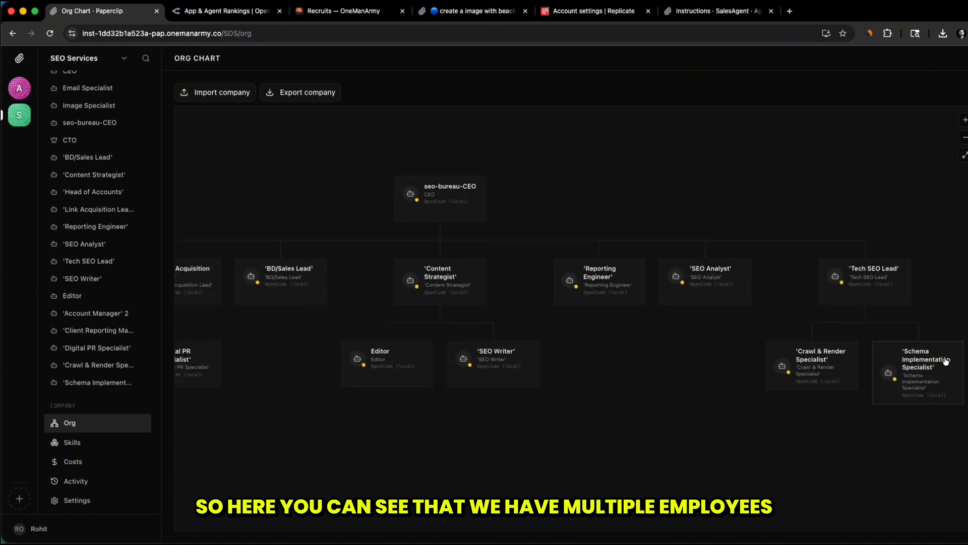
drag(628, 380, 653, 348)
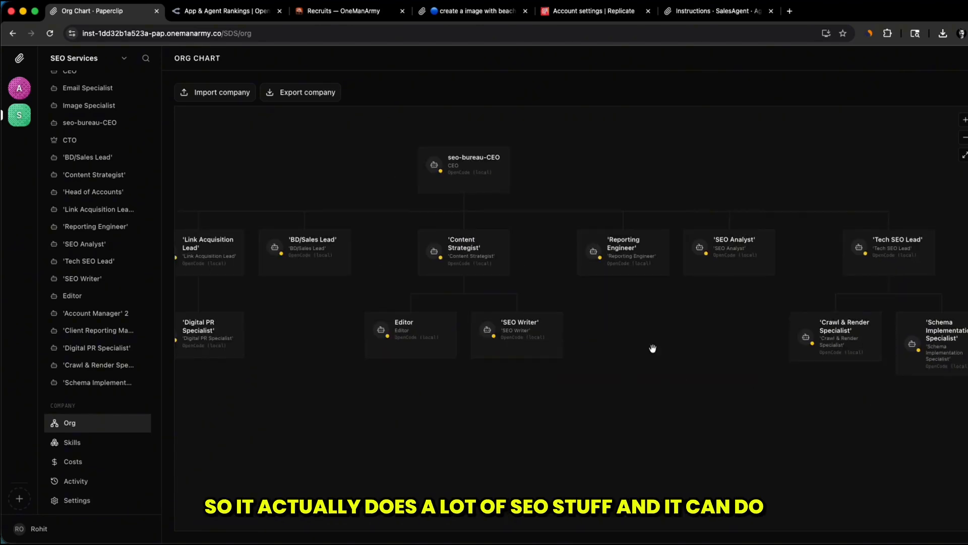
drag(644, 354, 687, 352)
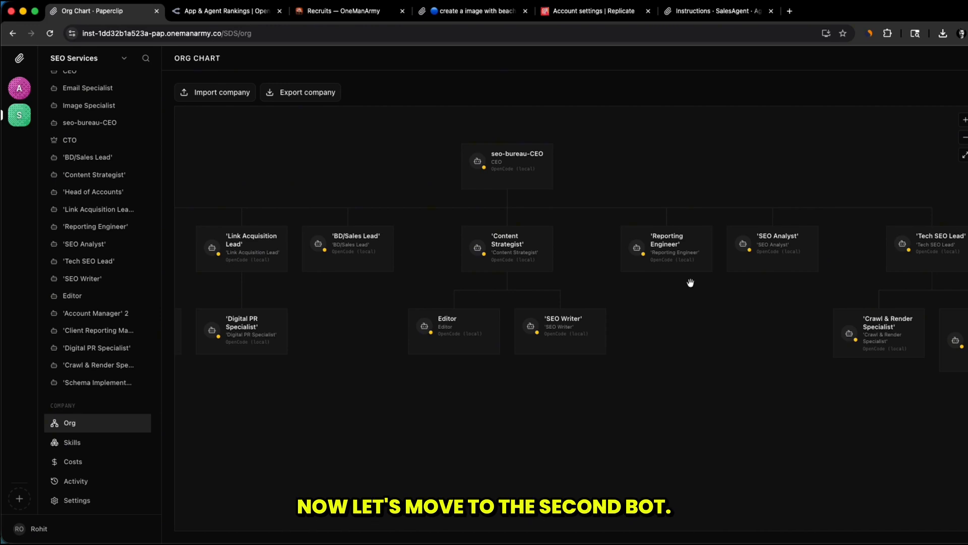
Step: Create an OpenClaw bot instance in OneManArmy with the Complimentary AI model key, accepting the Acceptable Use Policy
click(343, 11)
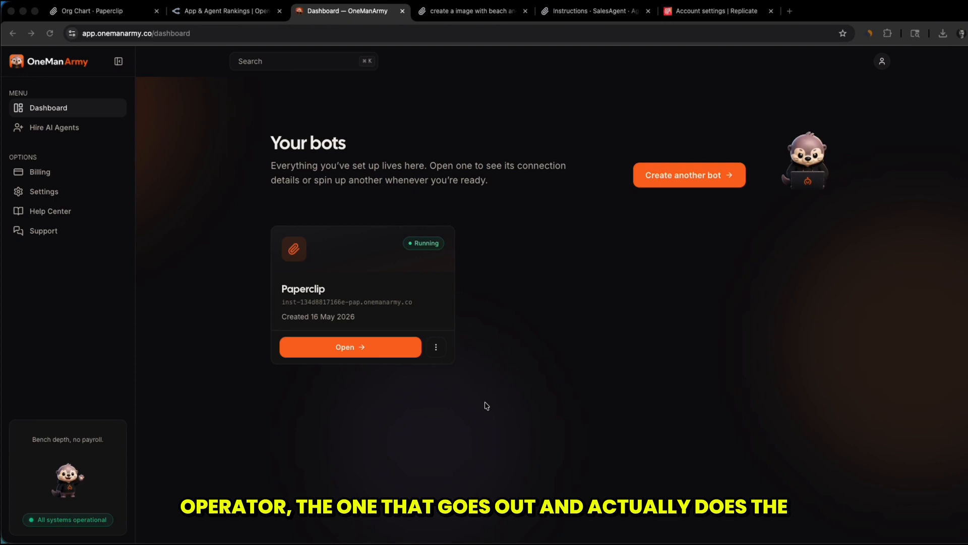
click(662, 174)
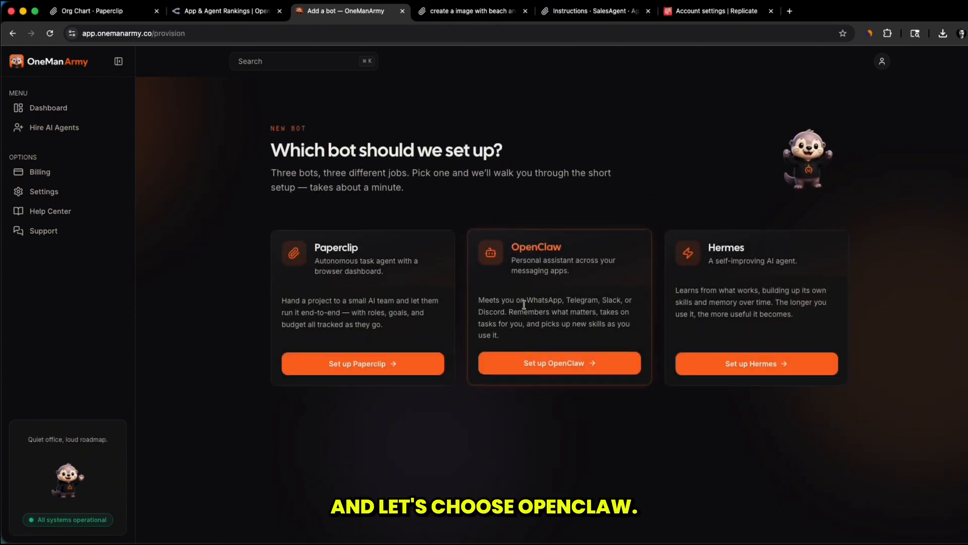
click(535, 363)
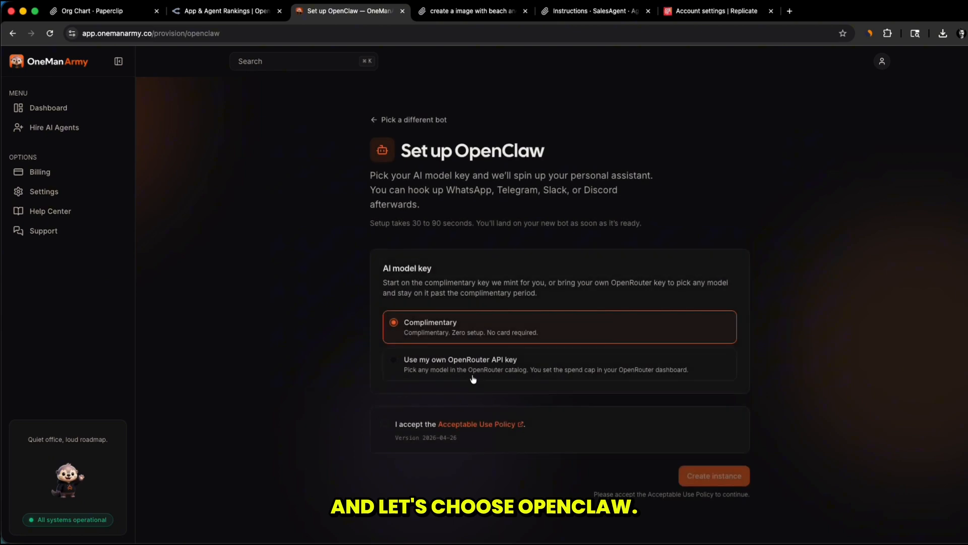
scroll(473, 379, down, 1)
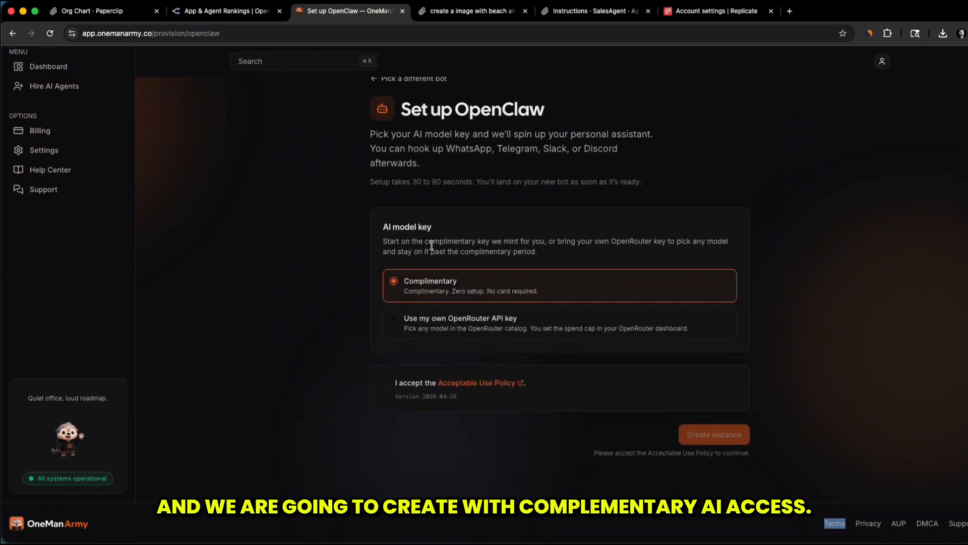
click(385, 381)
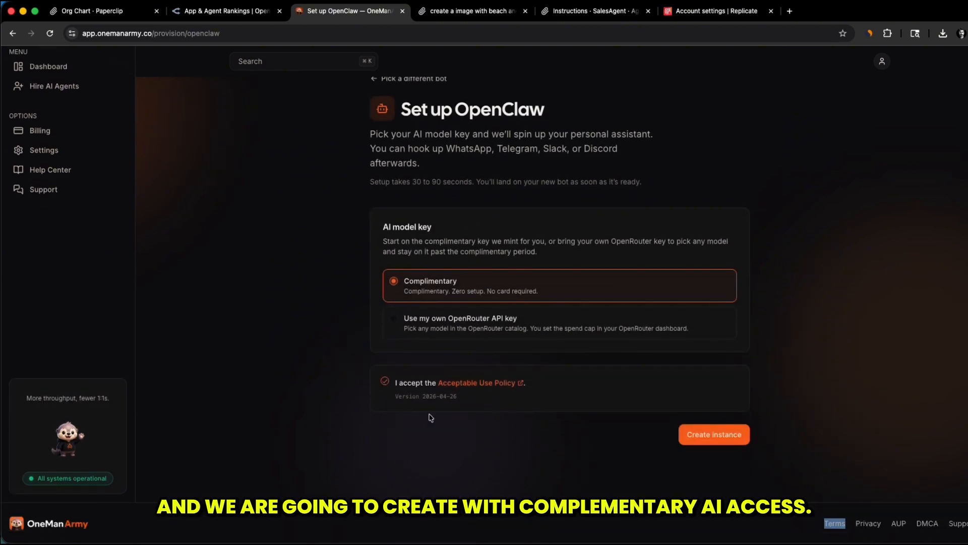
click(690, 433)
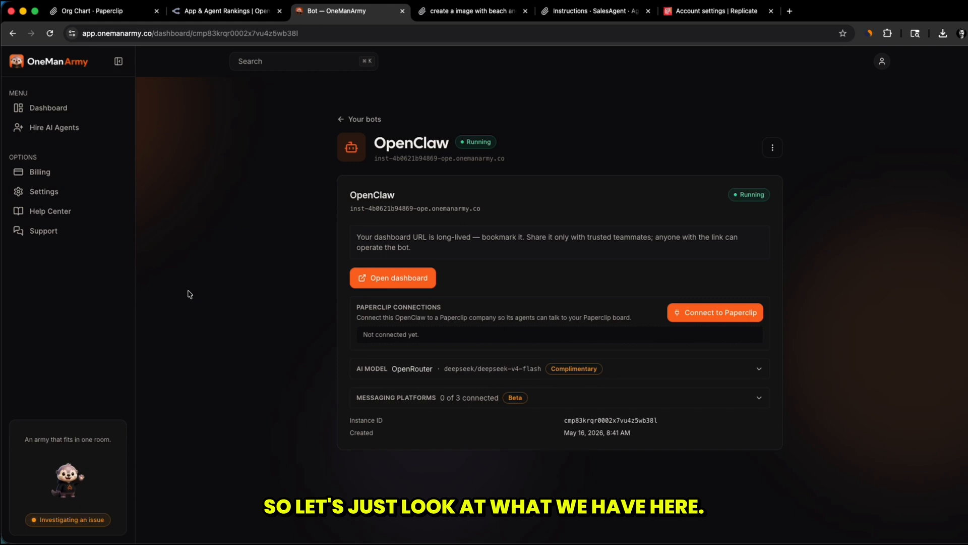
Step: Look over the OpenClaw bot's Paperclip connection settings and the messaging platforms it can be connected to
scroll(194, 341, down, 1)
scroll(233, 343, up, 1)
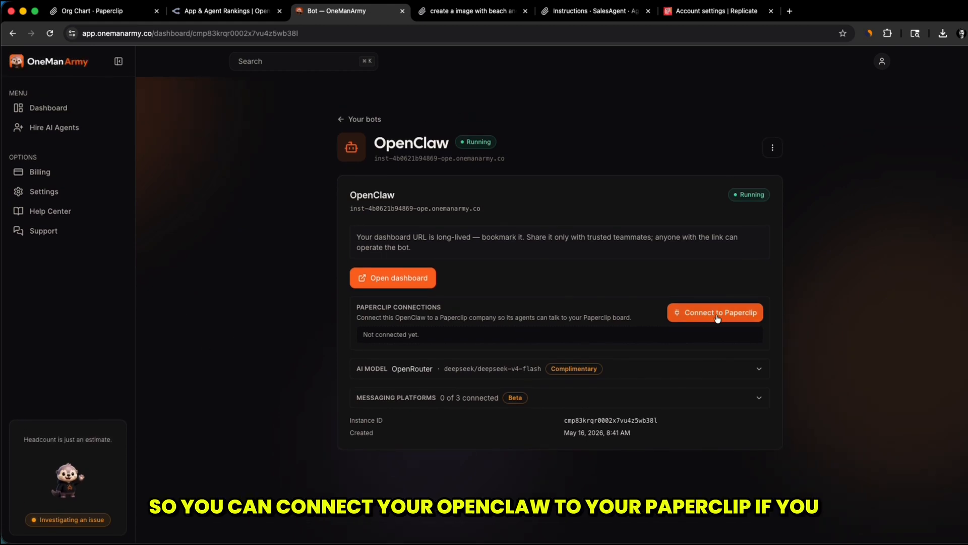
scroll(580, 330, down, 2)
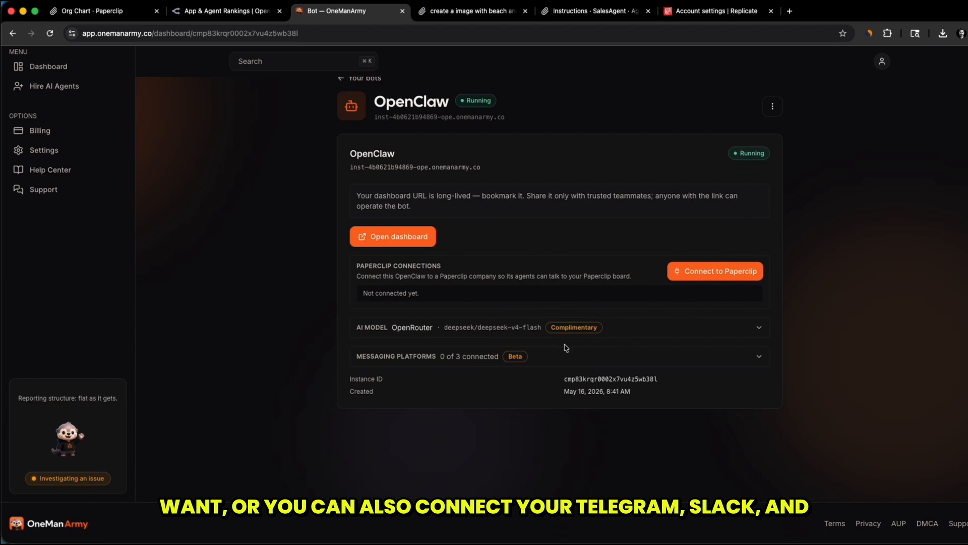
click(439, 357)
scroll(383, 413, down, 1)
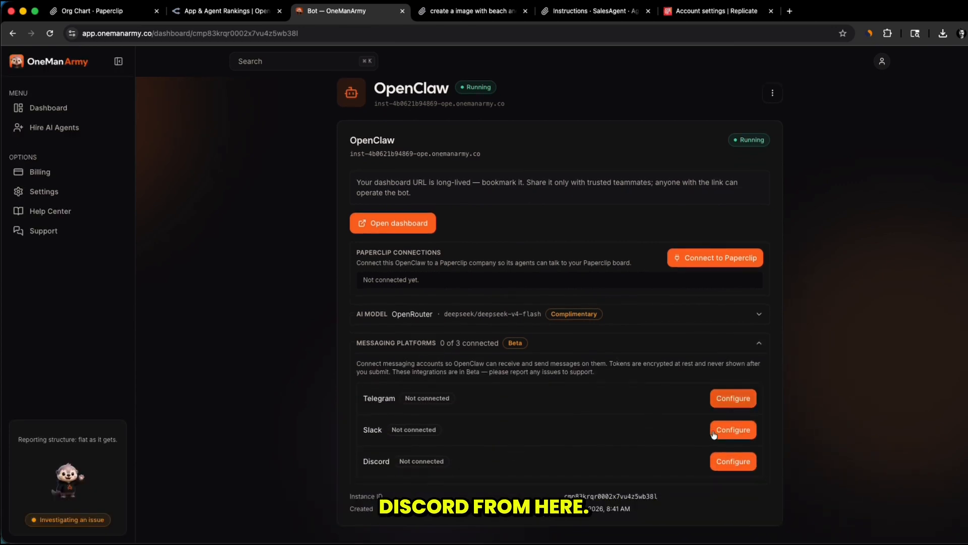
scroll(505, 363, up, 2)
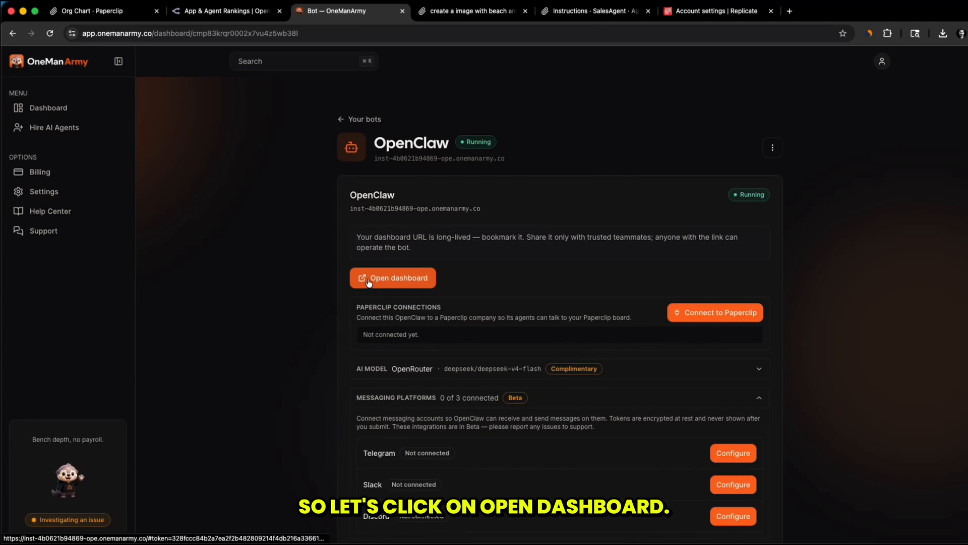
Step: In the OpenClaw dashboard chat, request a planning report on 5 local business niches for AI automation: pain point, AI service to offer, and why they may pay
click(357, 280)
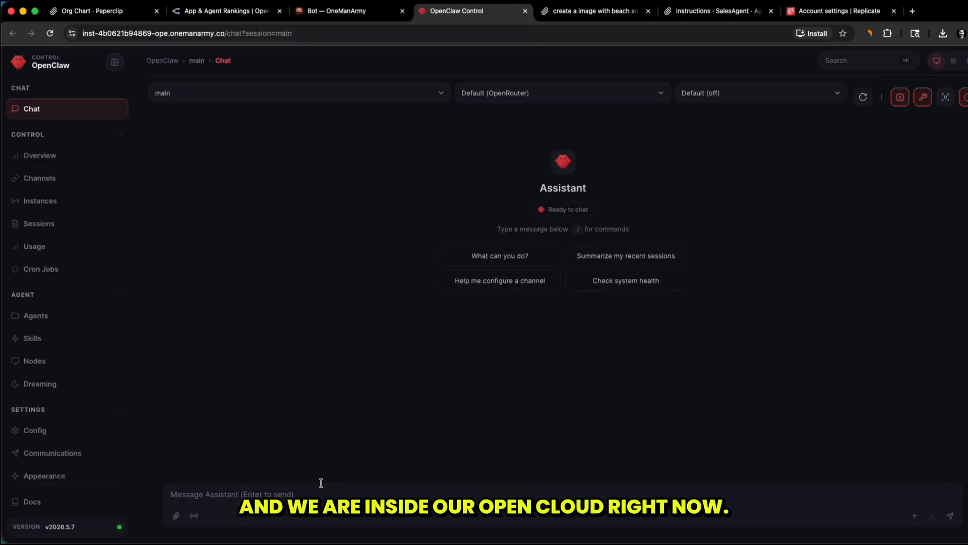
scroll(91, 374, down, 3)
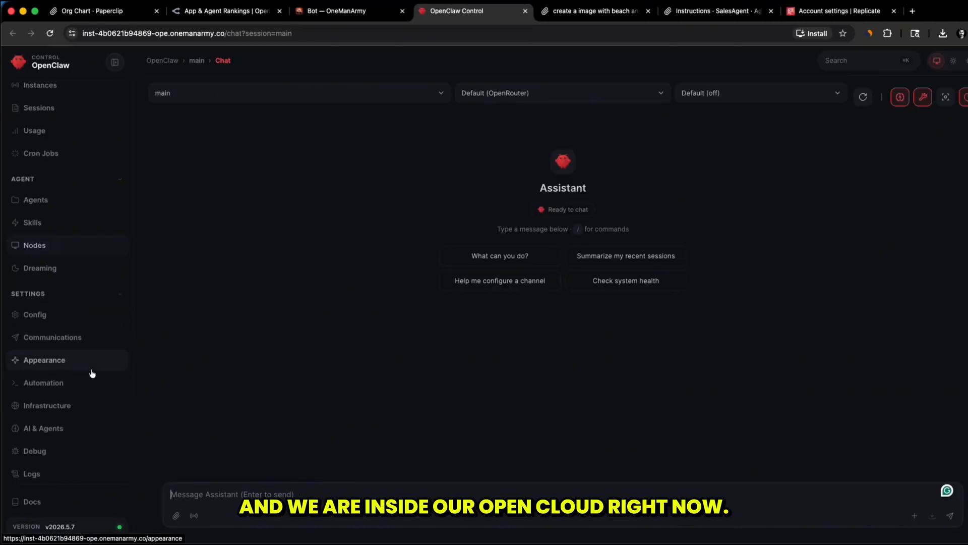
scroll(92, 373, up, 3)
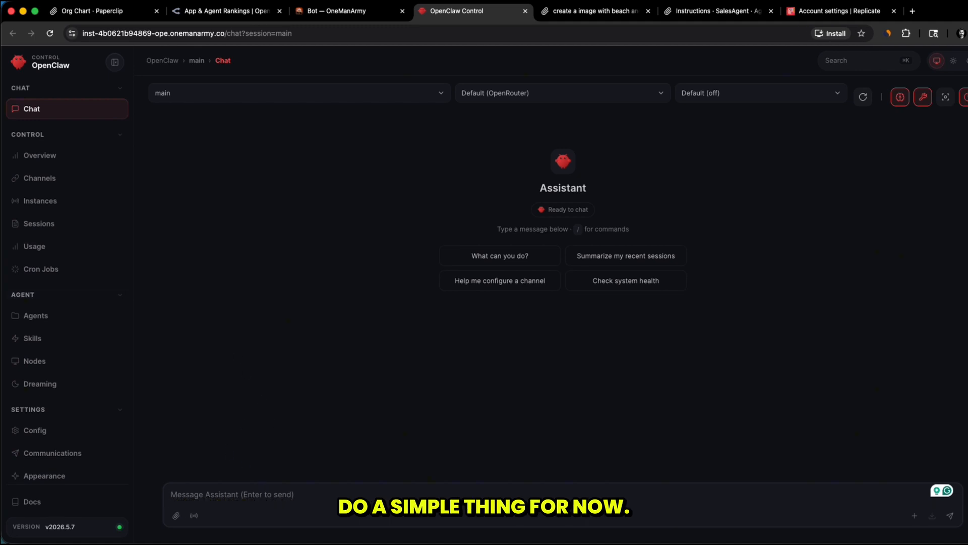
text(Research 5 local business niches that could benefit from AI automation services. For each niche, explain the pain point, what kind of AI service we could offer, and why they may pay for it. Then create a simple report I can use for planning. Show me the report here so I can read it.)
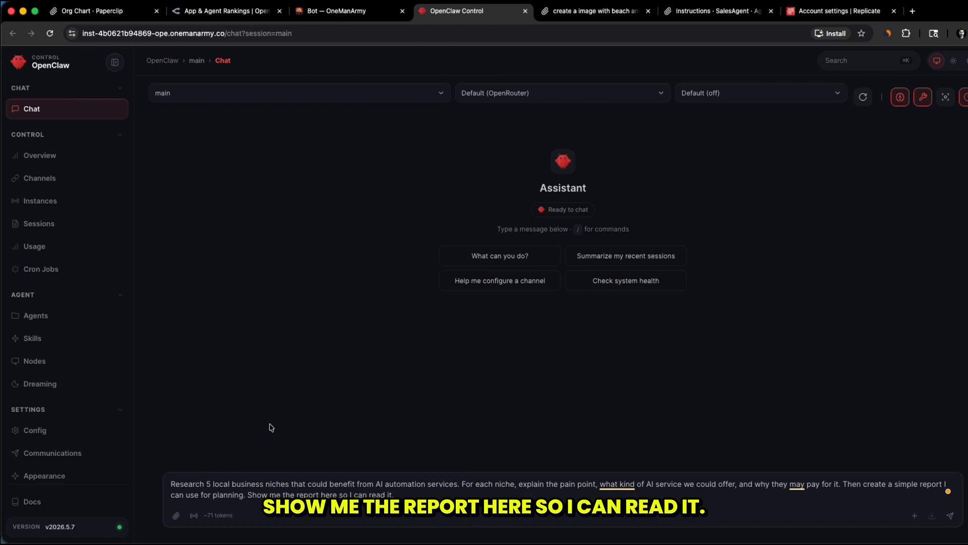
key(Return)
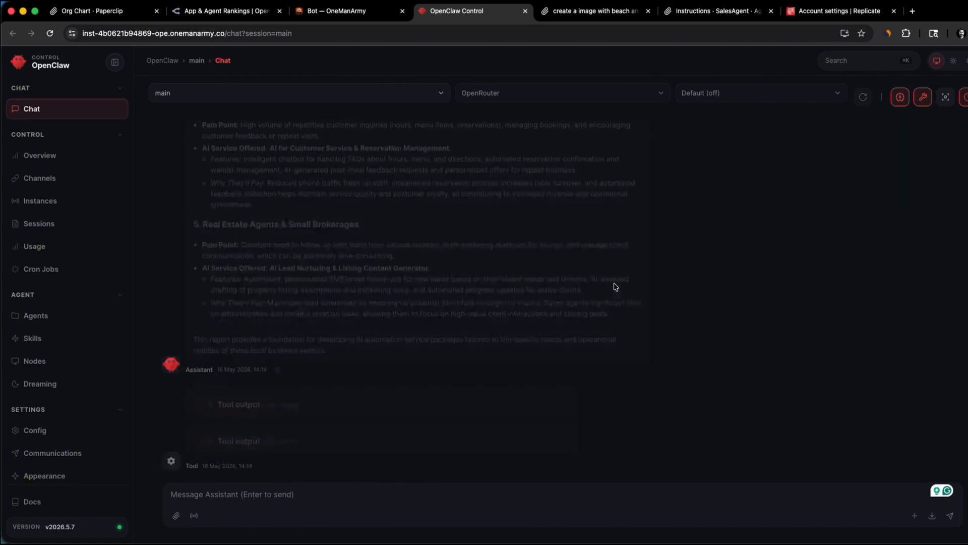
Step: Read through the assistant's planning report on AI automation services for local businesses
scroll(586, 317, up, 10)
scroll(586, 317, up, 10)
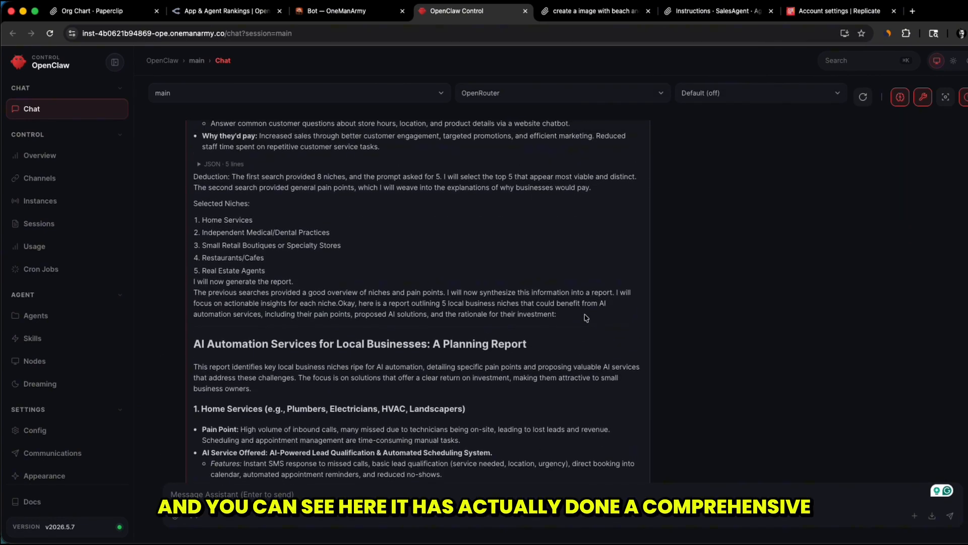
scroll(586, 317, up, 10)
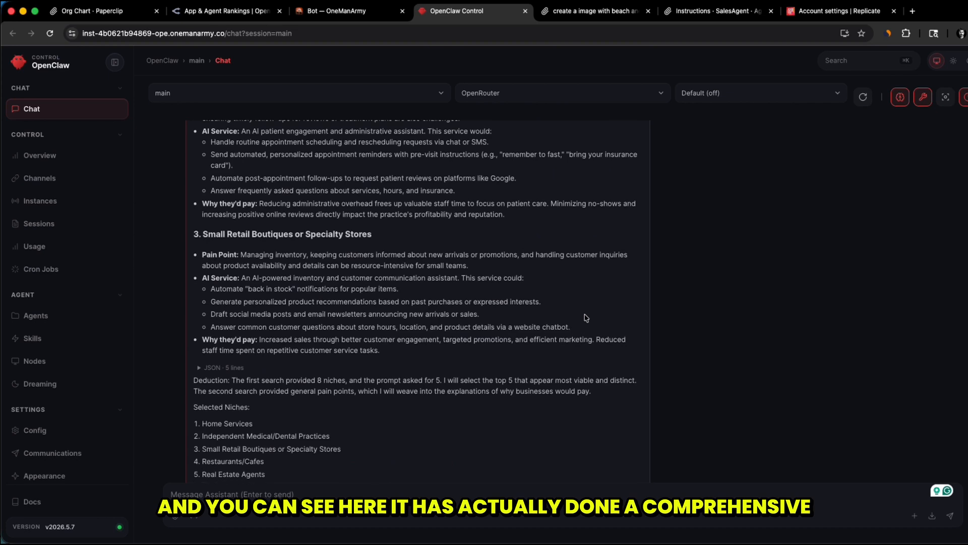
scroll(586, 317, up, 3)
scroll(592, 371, down, 10)
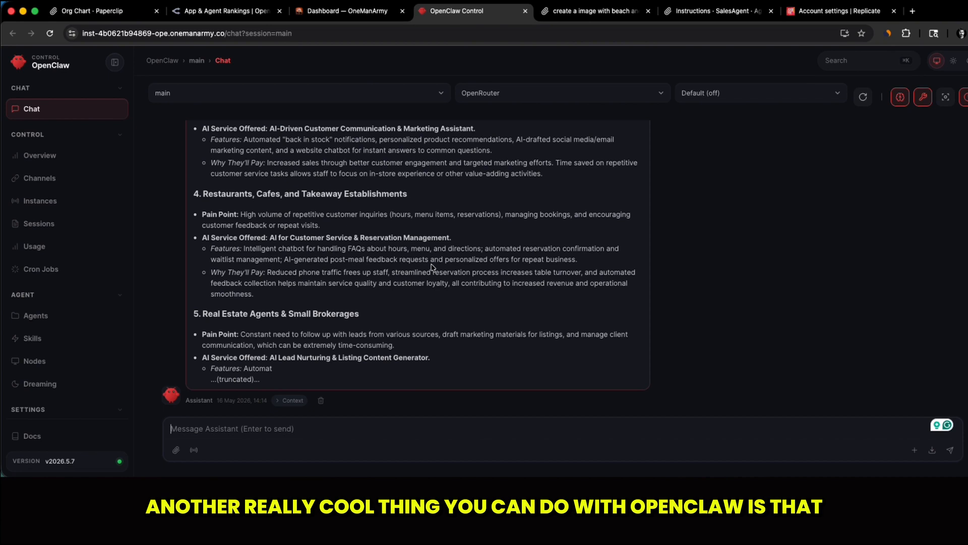
Step: Ask for 2 dentists from New York needing help with AI Automation, with phone or website URL, and look through the first dentist's website
key(super+v)
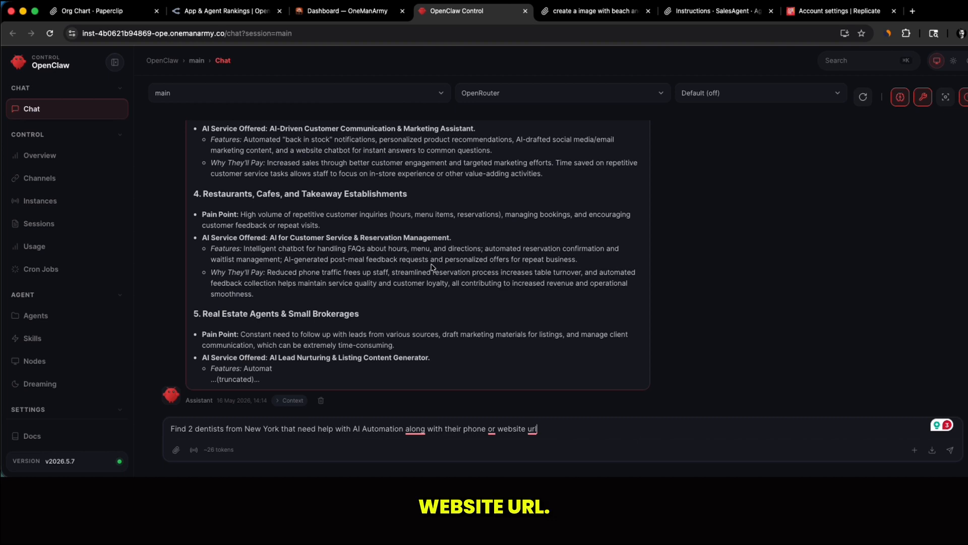
key(Return)
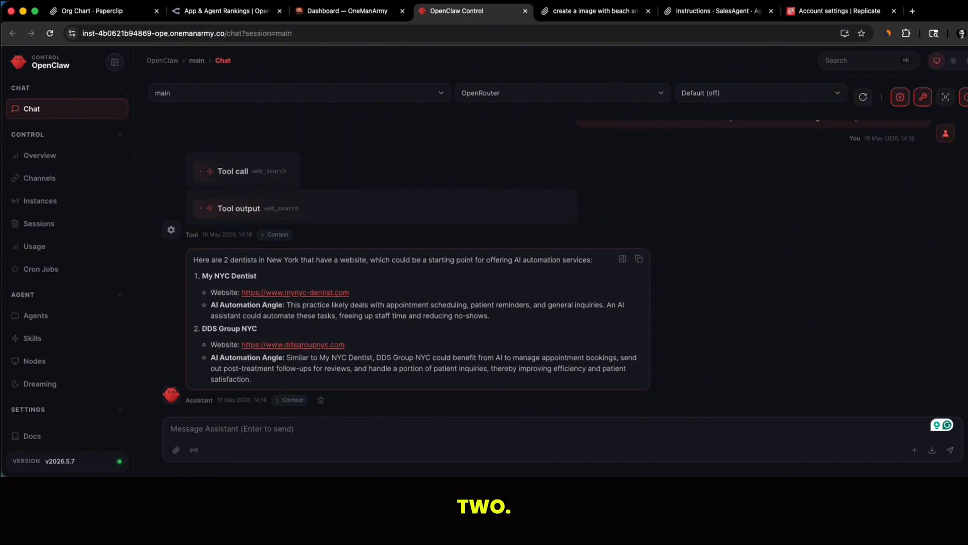
click(318, 291)
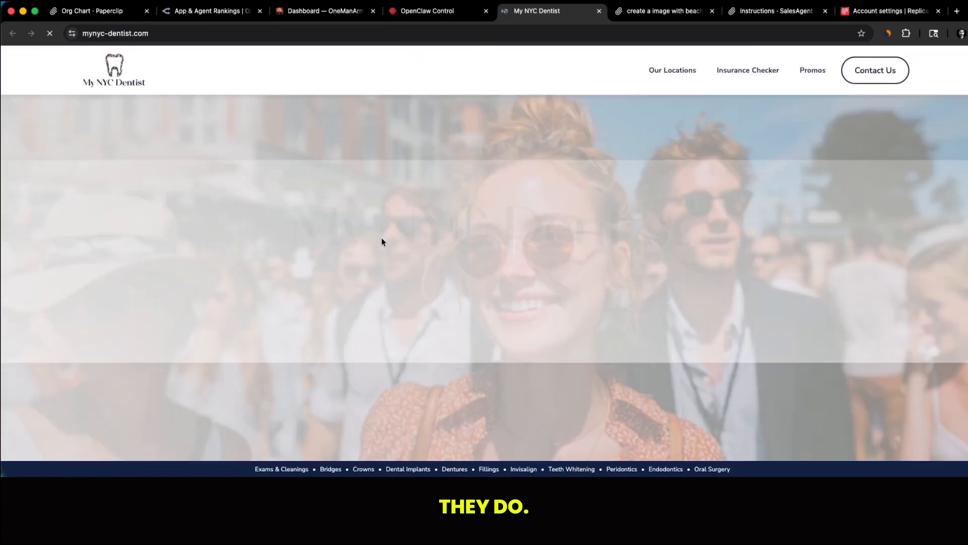
scroll(323, 268, down, 10)
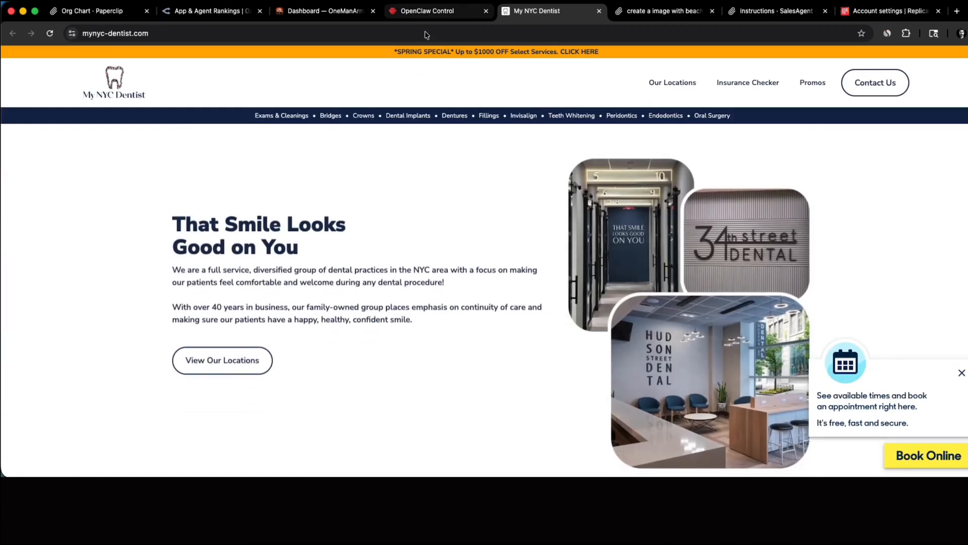
scroll(390, 188, down, 5)
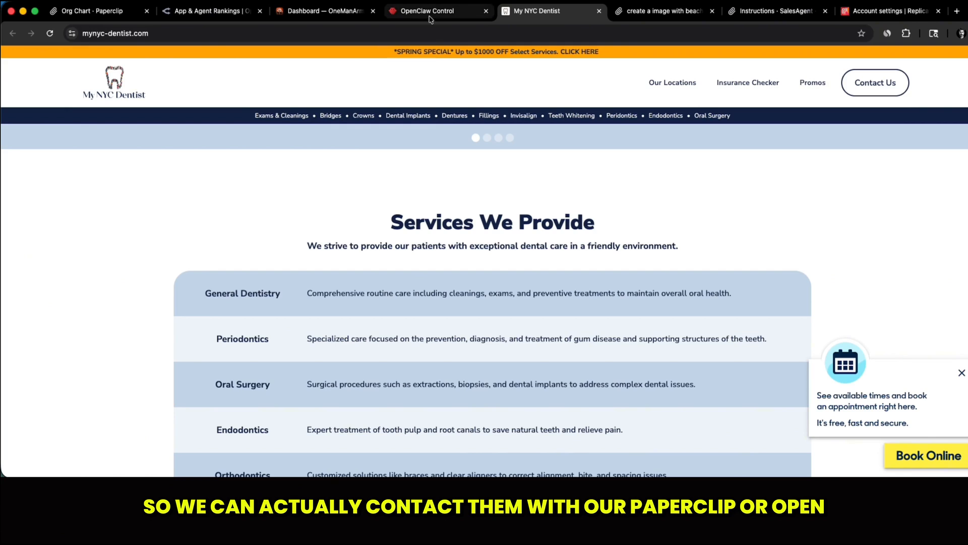
click(428, 11)
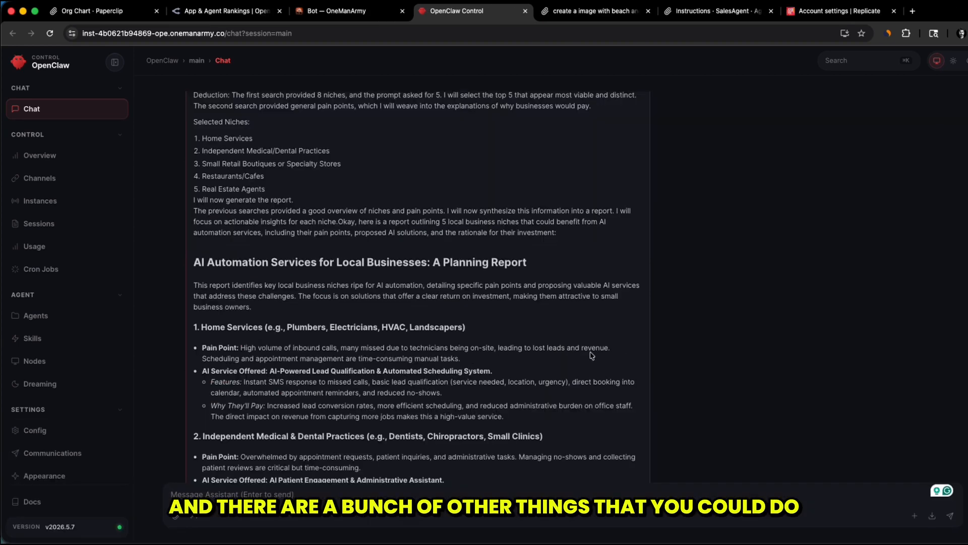
Step: From the OneManArmy dashboard, create a Hermes bot with the Complimentary AI model key, accepting the Acceptable Use Policy
click(683, 342)
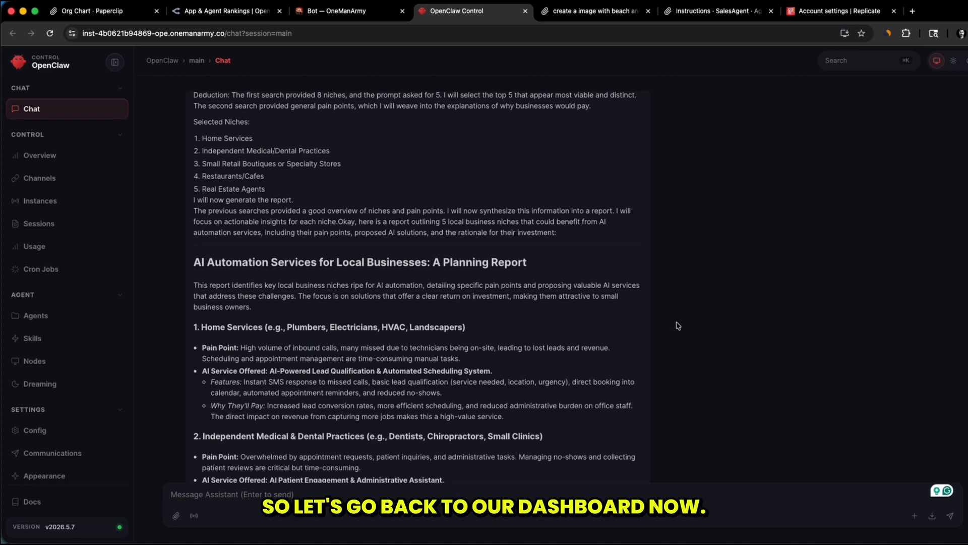
click(338, 11)
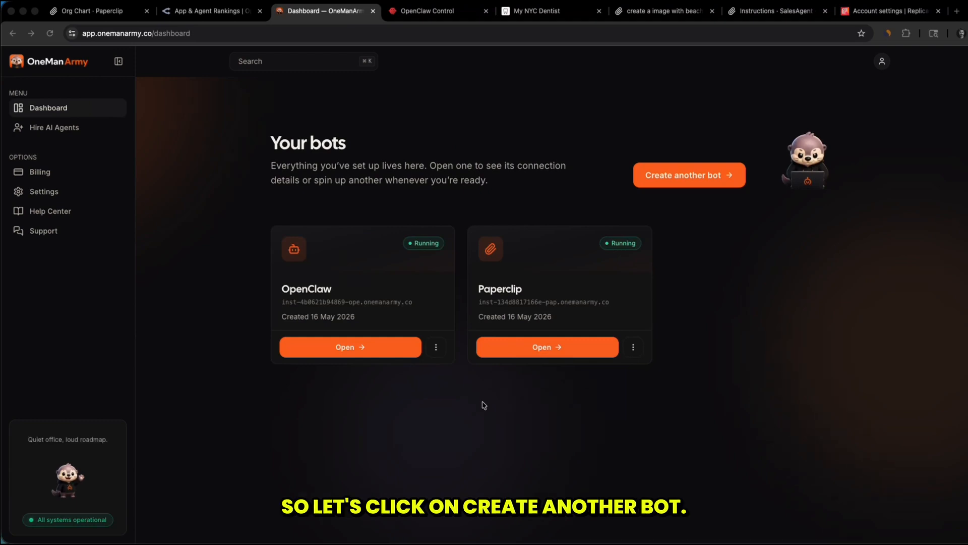
click(698, 185)
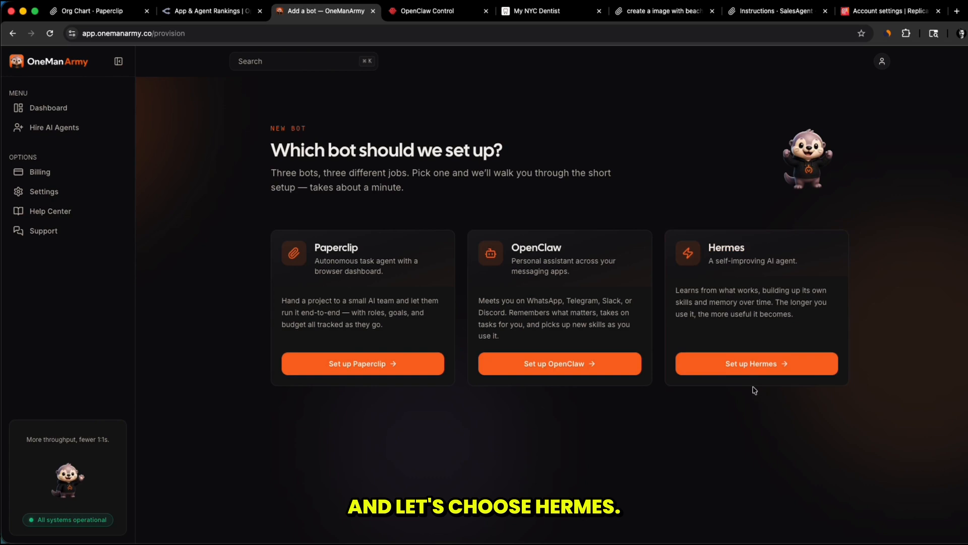
click(747, 369)
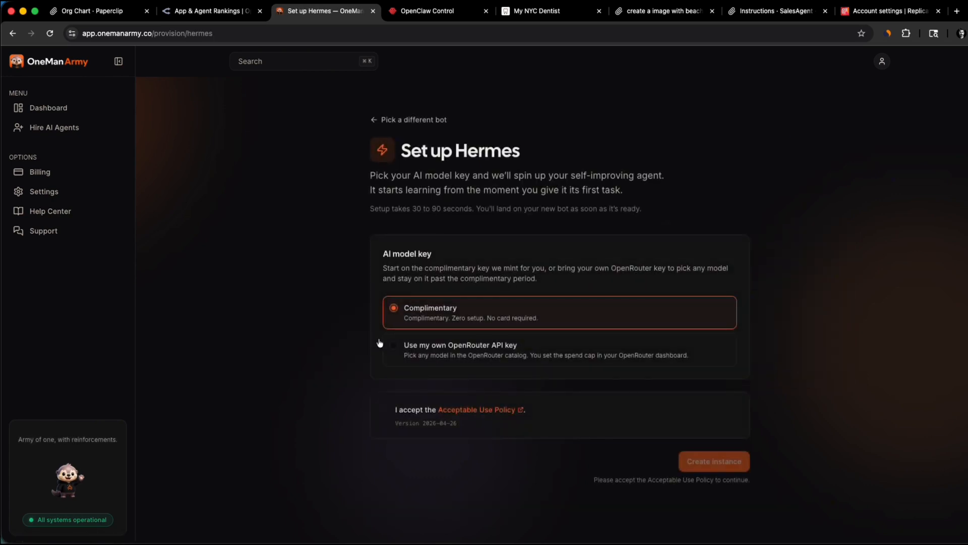
click(385, 409)
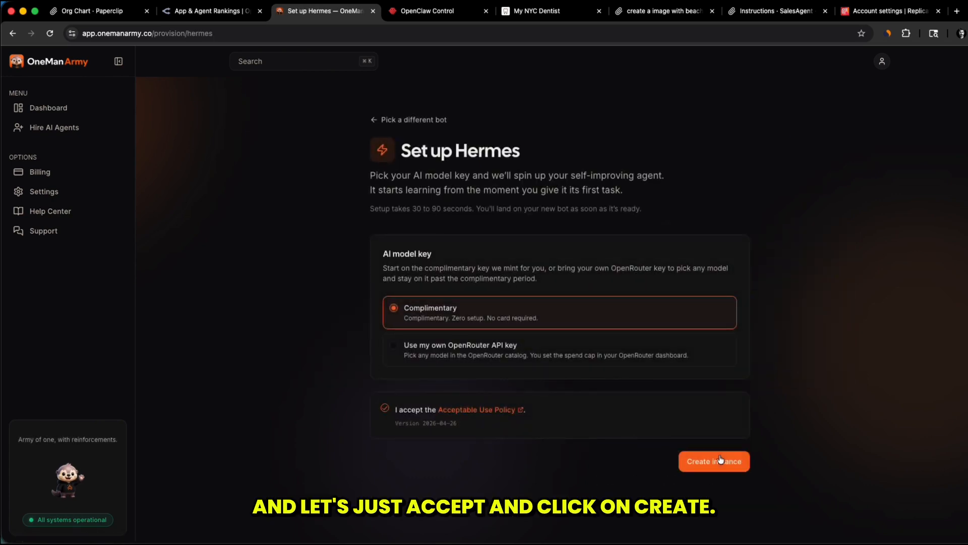
click(723, 460)
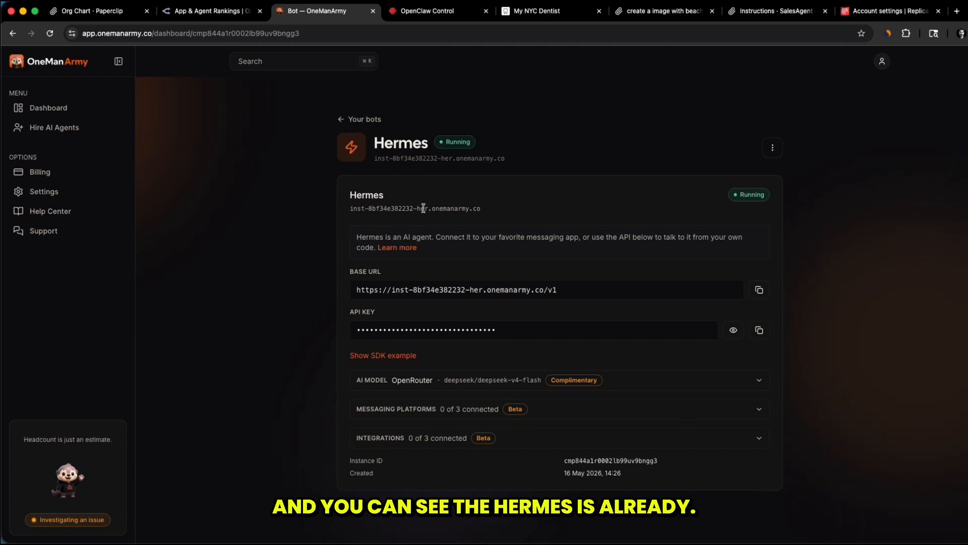
Step: Look over the Hermes bot's connection details, its available messaging platforms and its third-party integrations
scroll(449, 264, down, 2)
scroll(446, 264, down, 1)
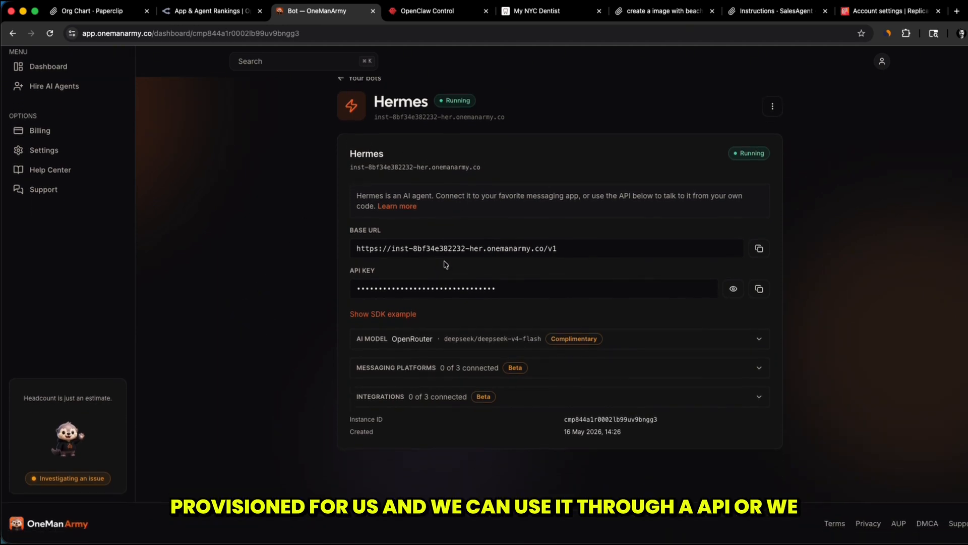
scroll(445, 273, up, 2)
scroll(438, 319, down, 2)
click(408, 372)
scroll(364, 375, down, 3)
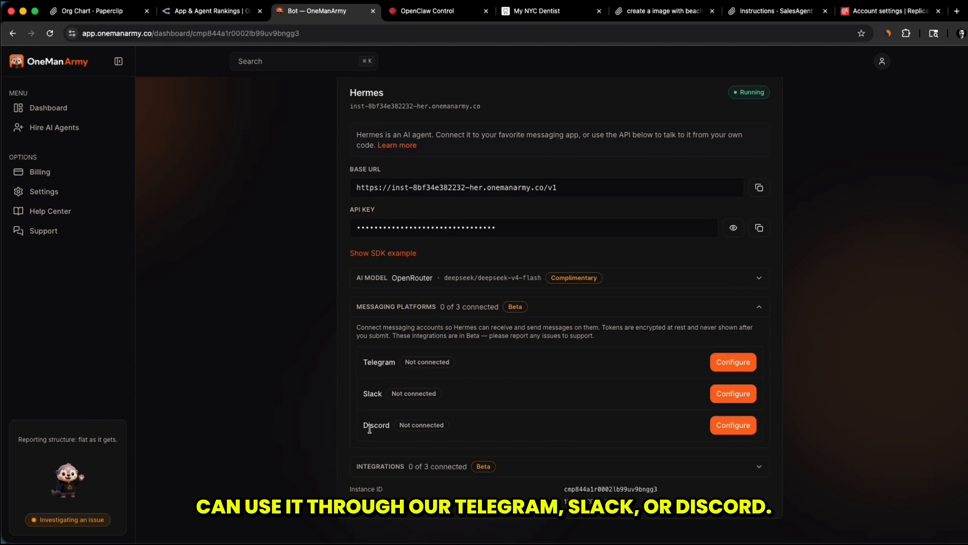
click(416, 303)
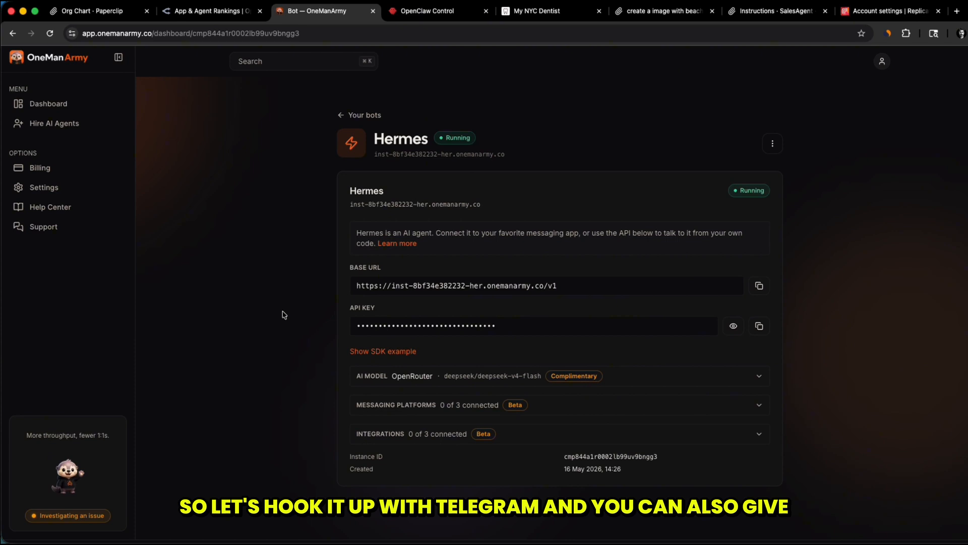
scroll(227, 337, down, 1)
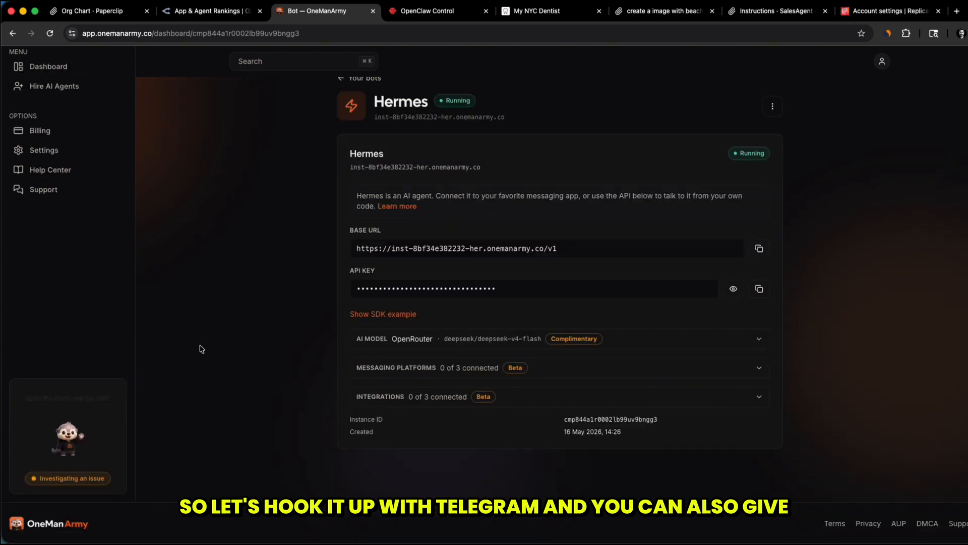
click(419, 397)
scroll(258, 353, down, 3)
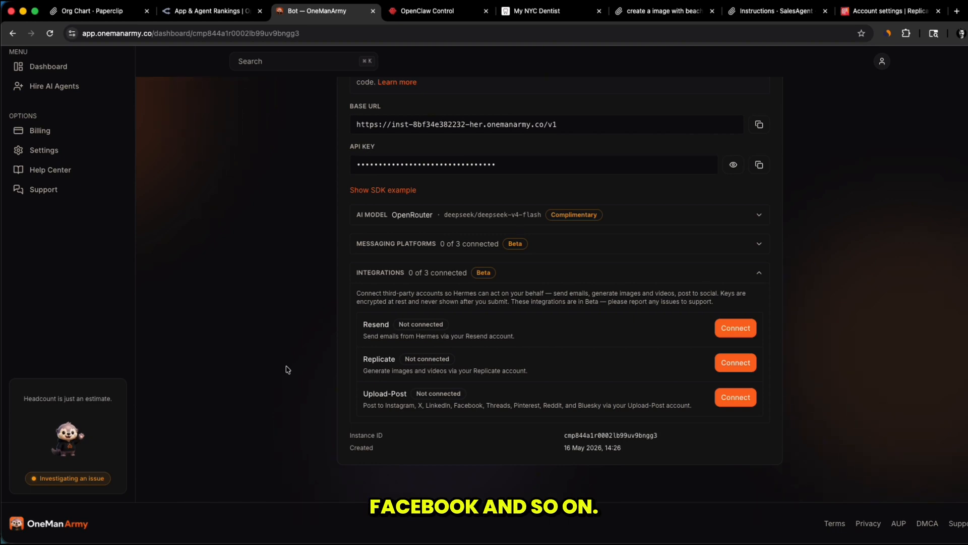
Step: Connect Hermes to Telegram with the bot token and Telegram user ID, restart it, and check the Telegram connection status
click(393, 244)
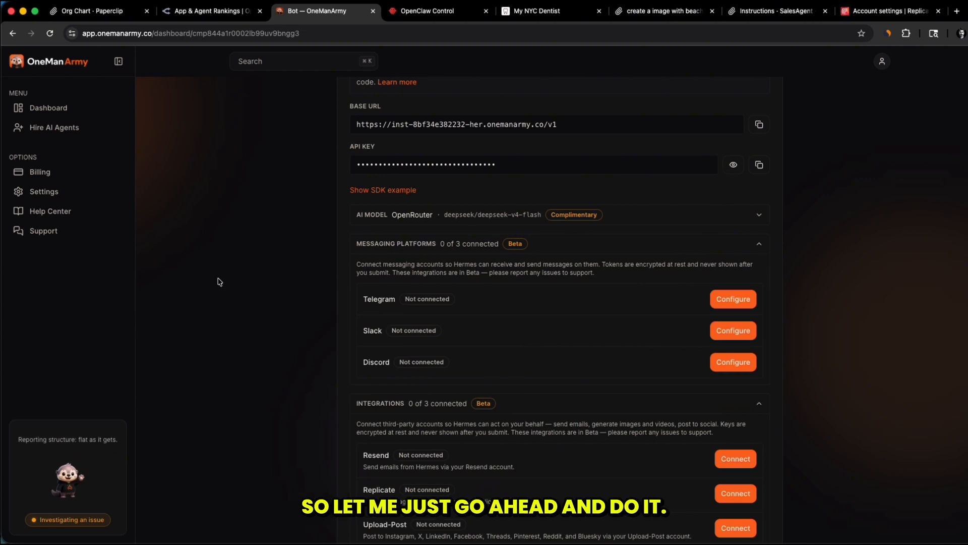
click(733, 299)
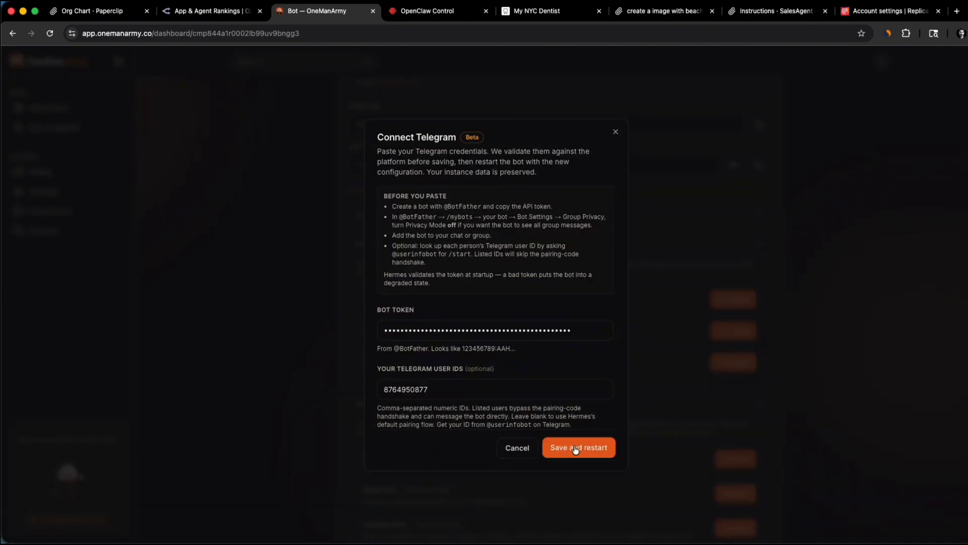
click(575, 448)
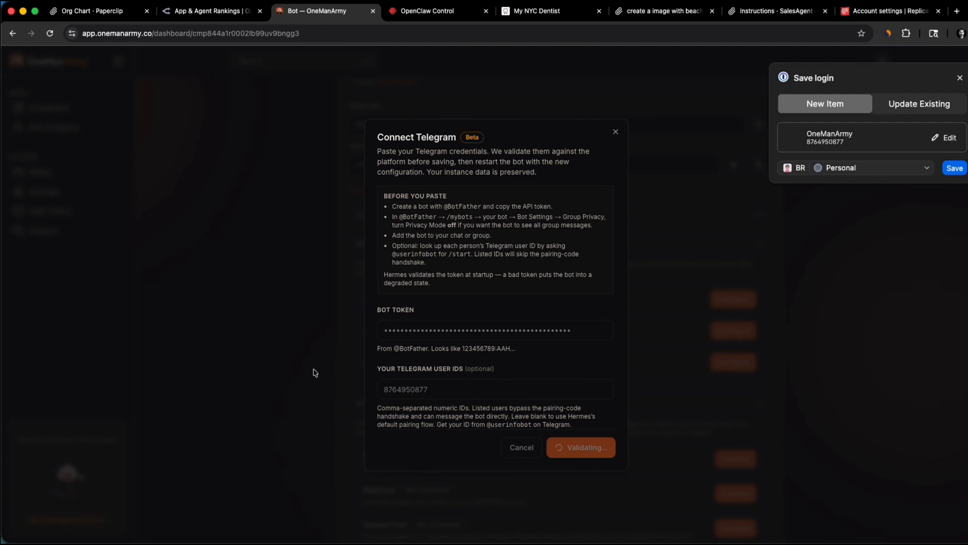
click(960, 78)
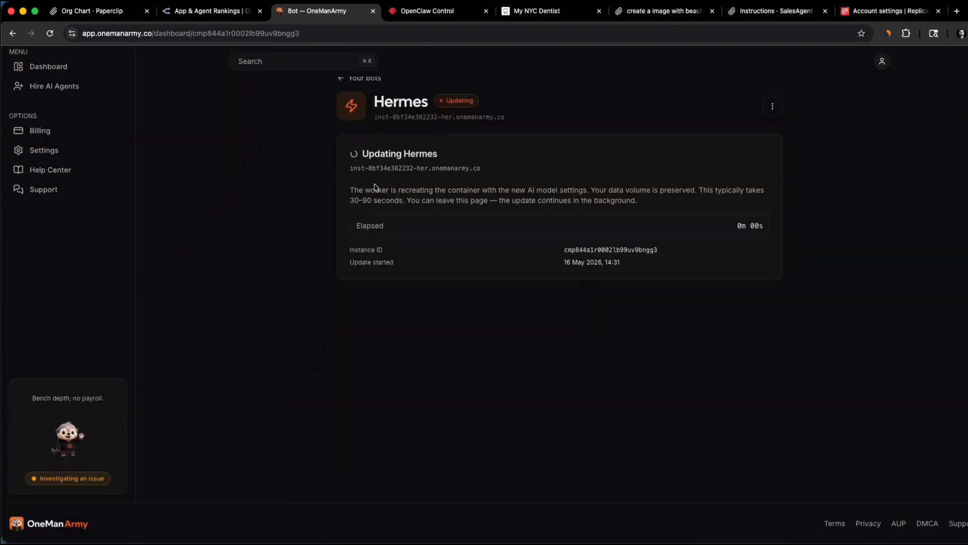
scroll(170, 125, up, 1)
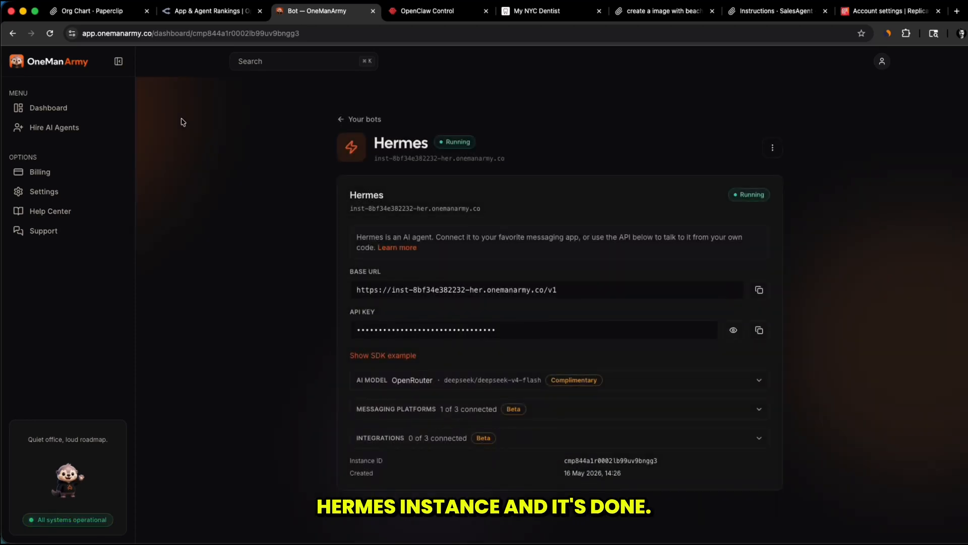
scroll(423, 366, down, 1)
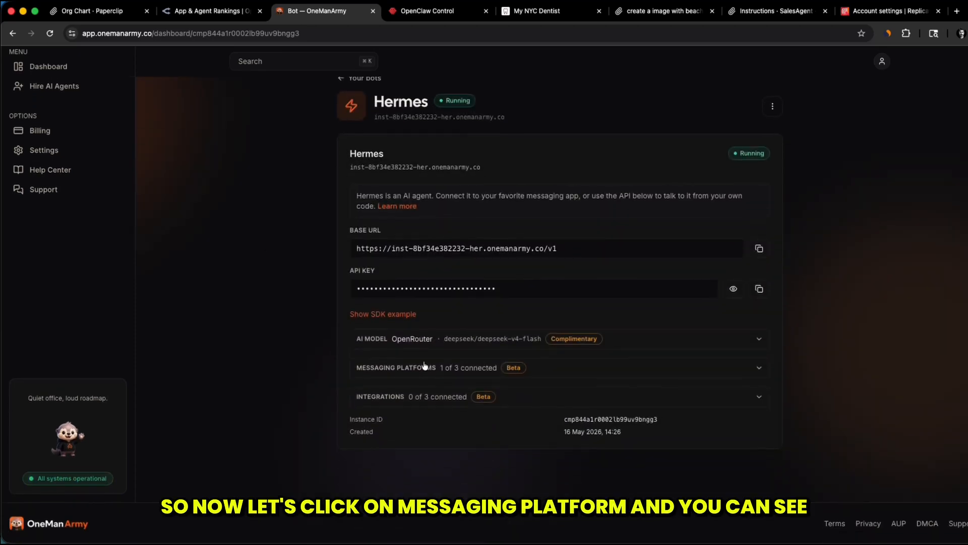
click(392, 370)
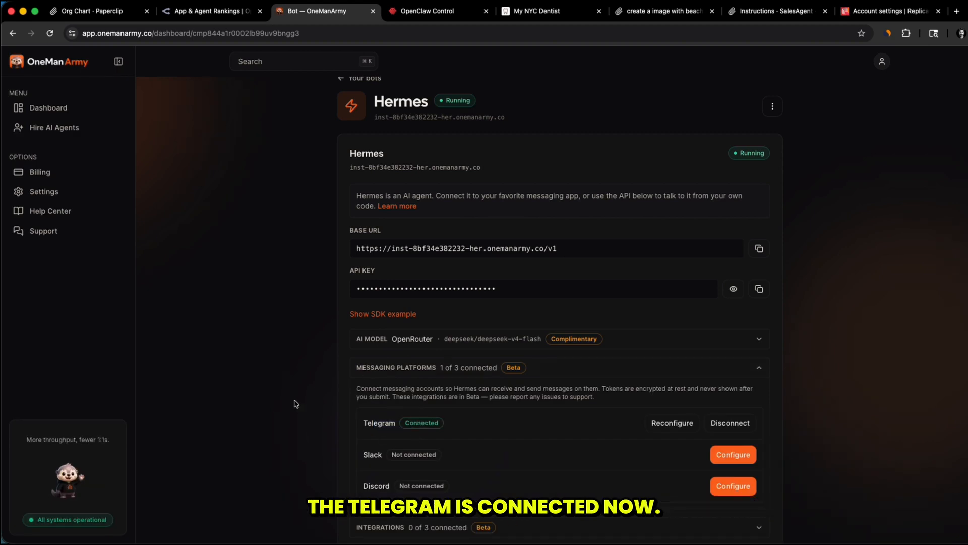
click(418, 372)
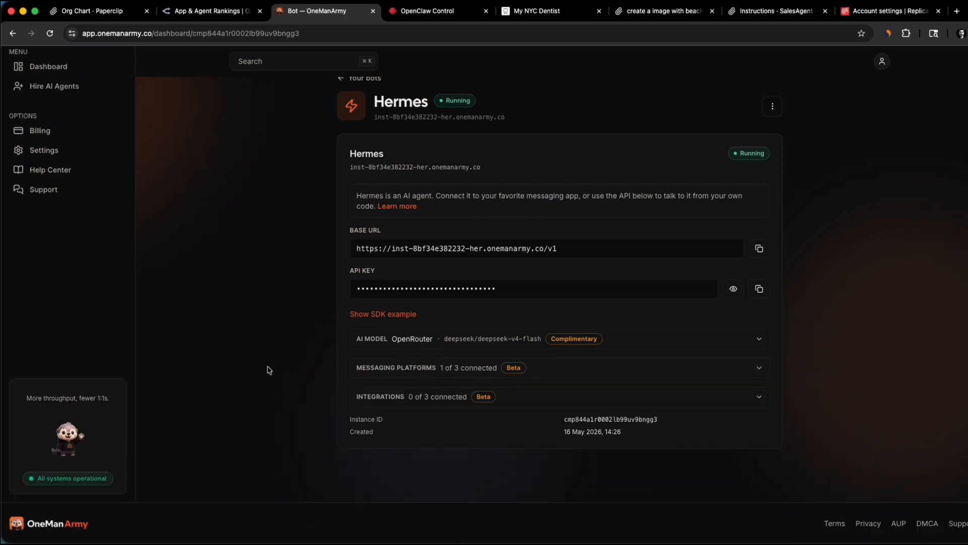
Step: Connect the Resend integration to Hermes with the Resend API key and restart the bot, dismissing the offer to save the login
click(377, 396)
scroll(407, 425, down, 5)
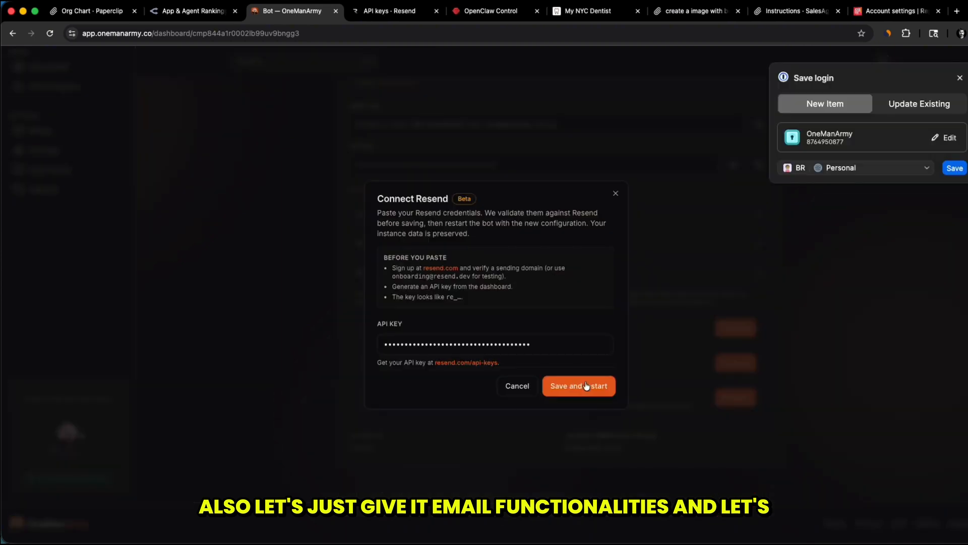
click(586, 386)
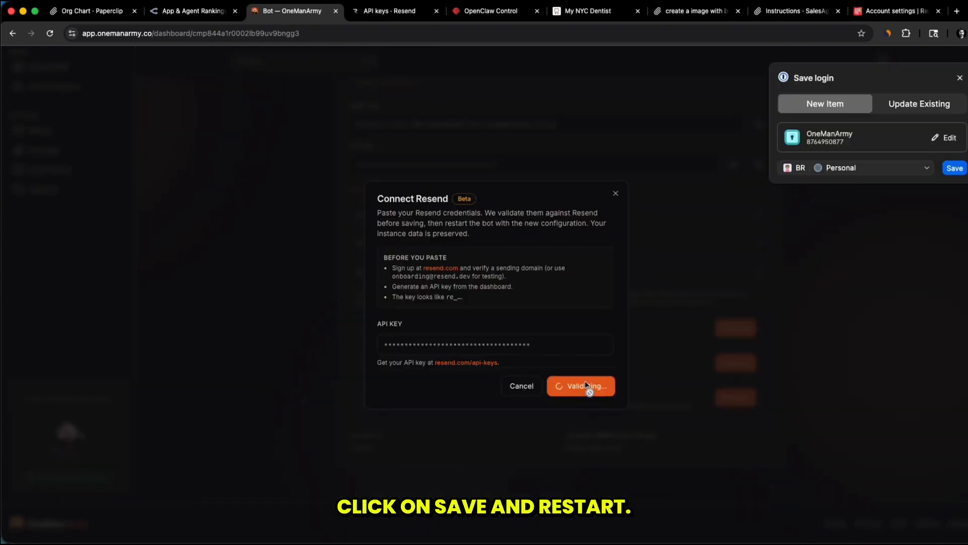
click(952, 78)
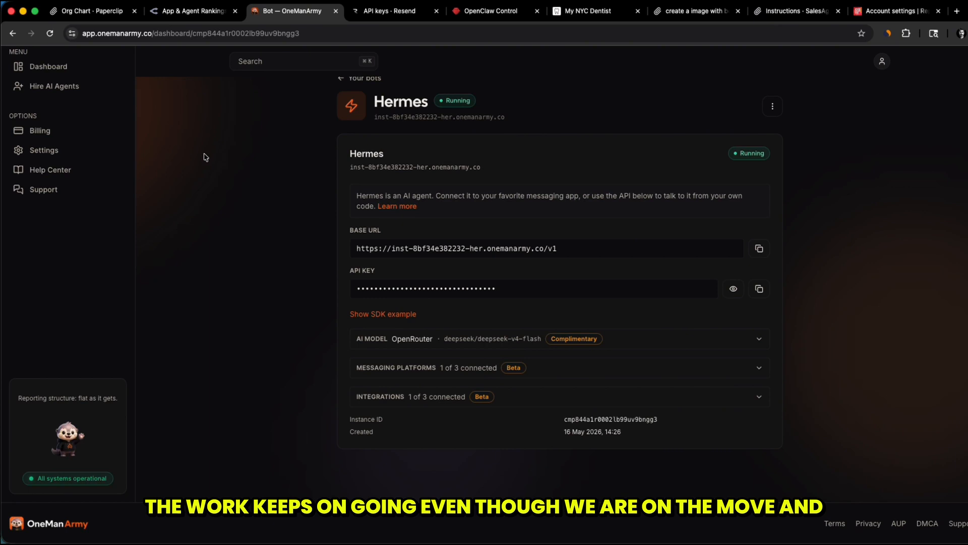
scroll(205, 157, up, 2)
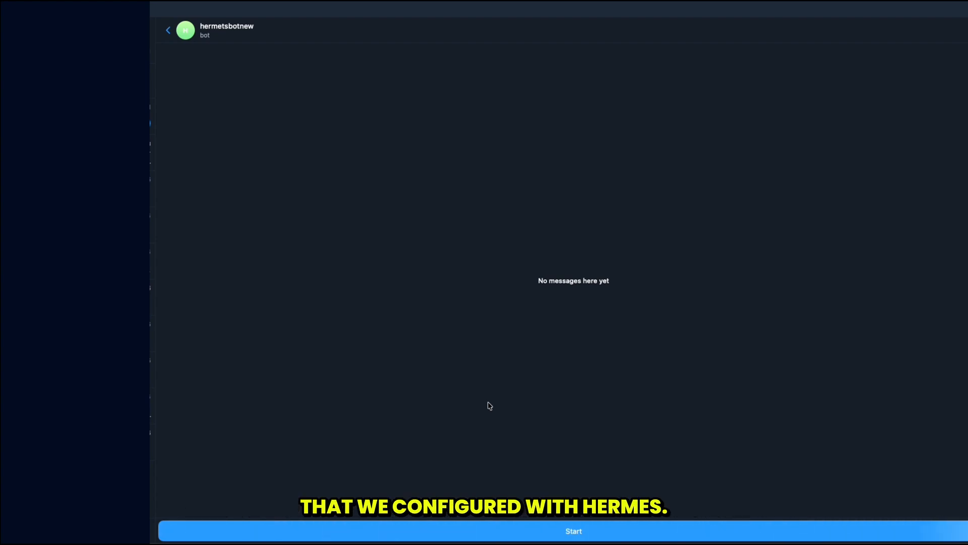
Step: In Telegram, start the bot and have it remember ABC Dental Clinic: New York family practice; friendly, calm, trustworthy; implant/cosmetic leads; free smile consultation; professionals aged 30-55
click(528, 534)
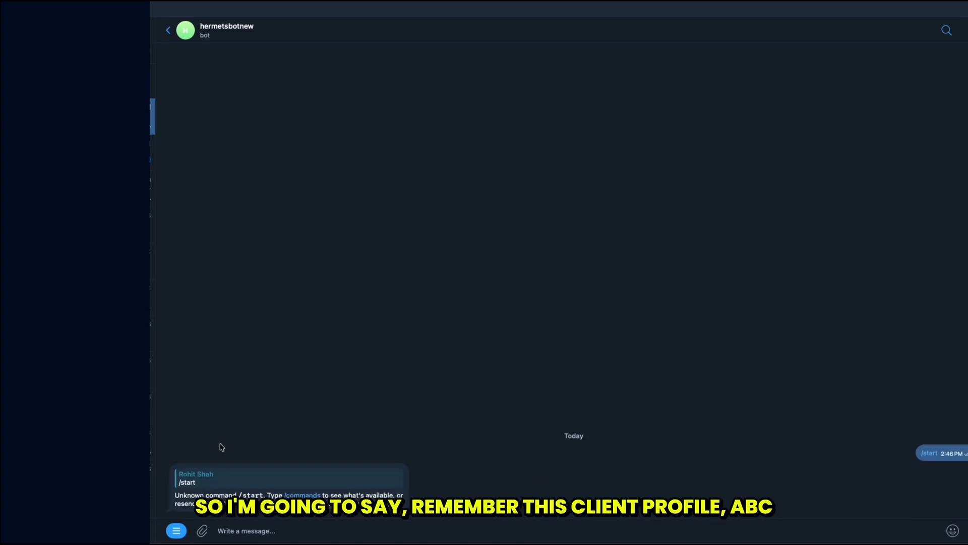
text(Remember this client profile: ABC Dental Clinic is a family dental practice in New York. Their tone is friendly, calm, and trustworthy. They want more implant and cosmetic dentistry leads. Their main offer is a free smile consultation. Their audience is working professionals aged 30 to 55.)
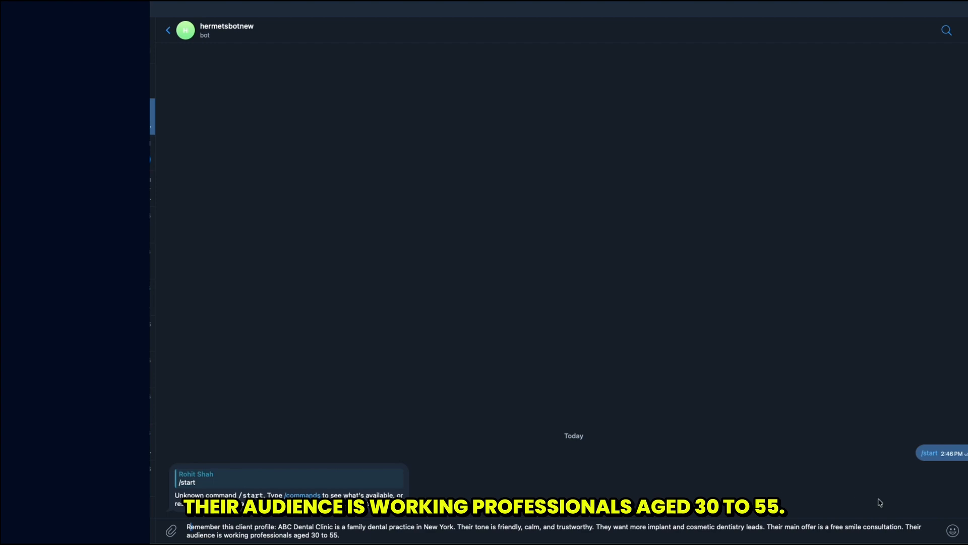
key(Return)
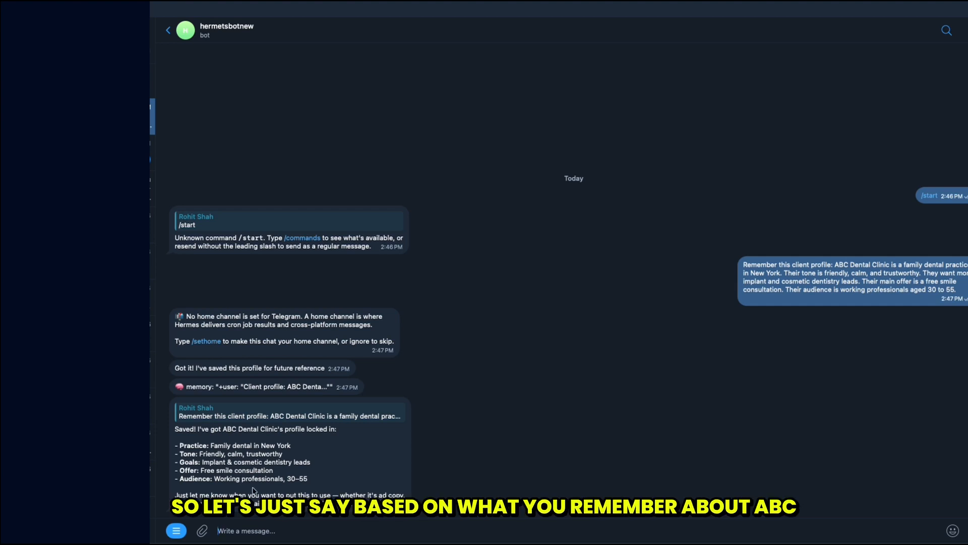
Step: Request a one-page ABC Dental Clinic marketing plan formatted as a client-ready PDF outline plus a short client email, and review the reply
text(Based on what you remember about ABC Dental Clinic, create a one-page marketing plan and format it like a client-ready PDF outline. Also draft a short email I can send to the client with this plan.)
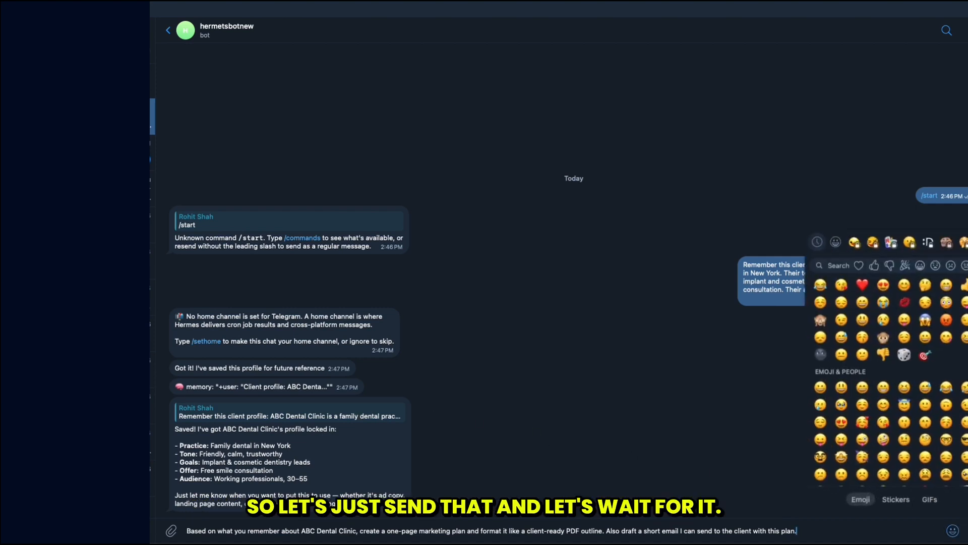
key(Return)
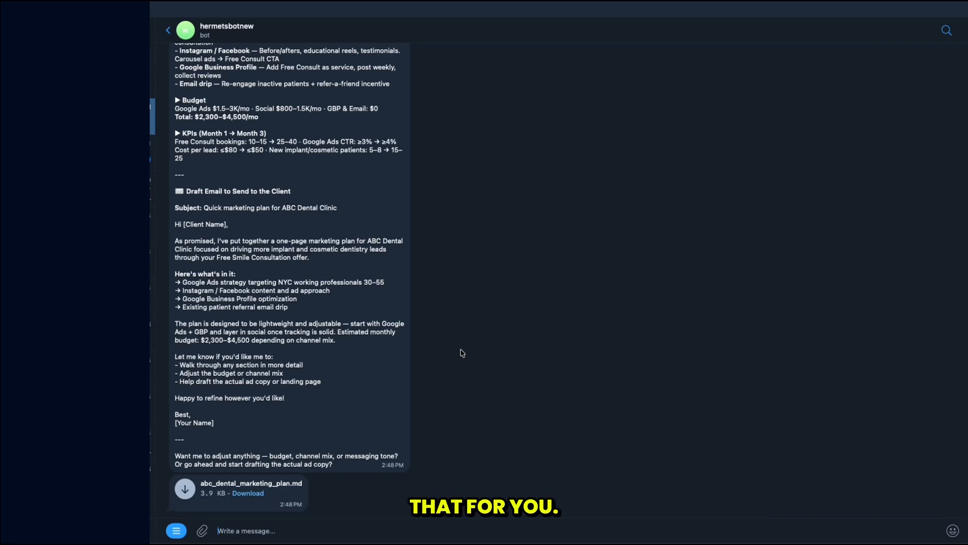
scroll(333, 341, up, 3)
scroll(333, 340, down, 3)
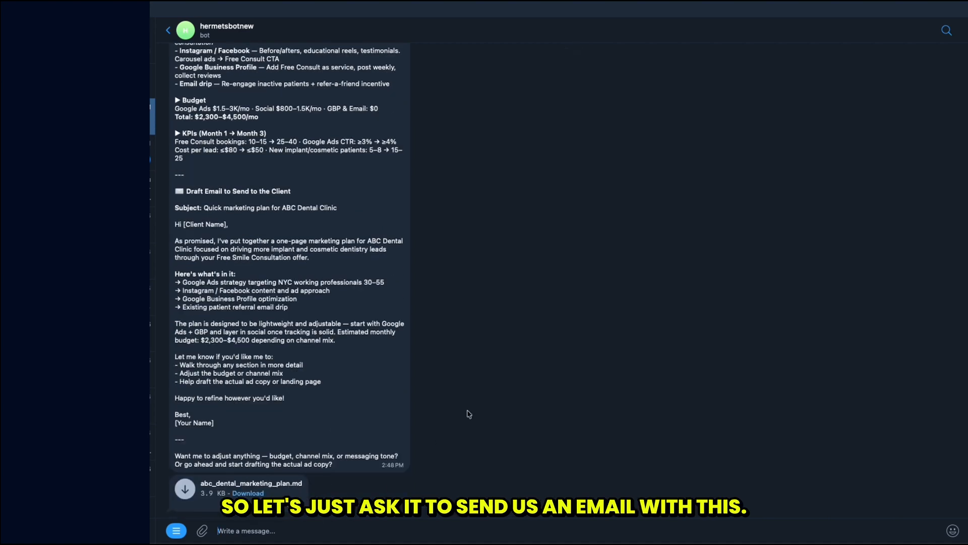
Step: Ask the bot to draft a professional, client-ready email with the plan to your own address, subject "ABC Dental Clinic Marketing Plan", and review its reply
key(super+v)
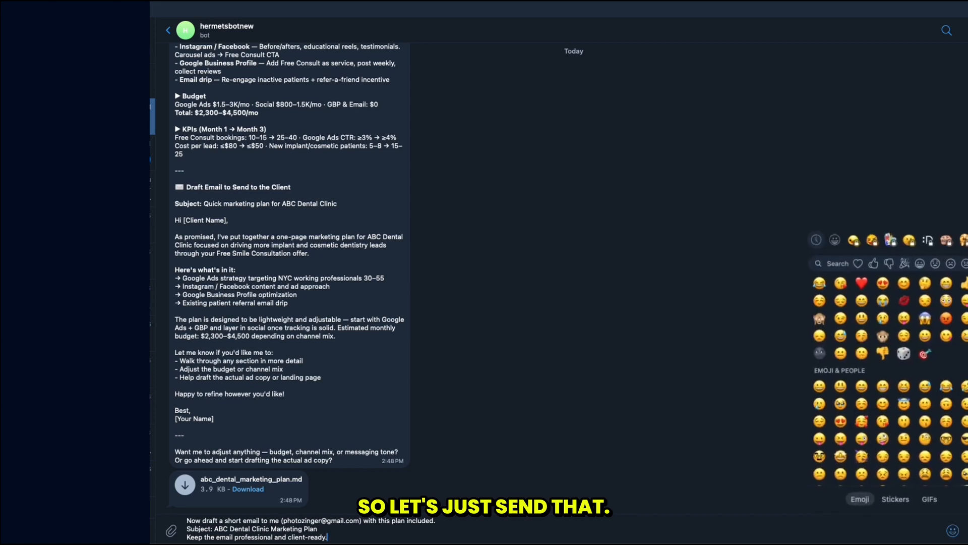
key(Return)
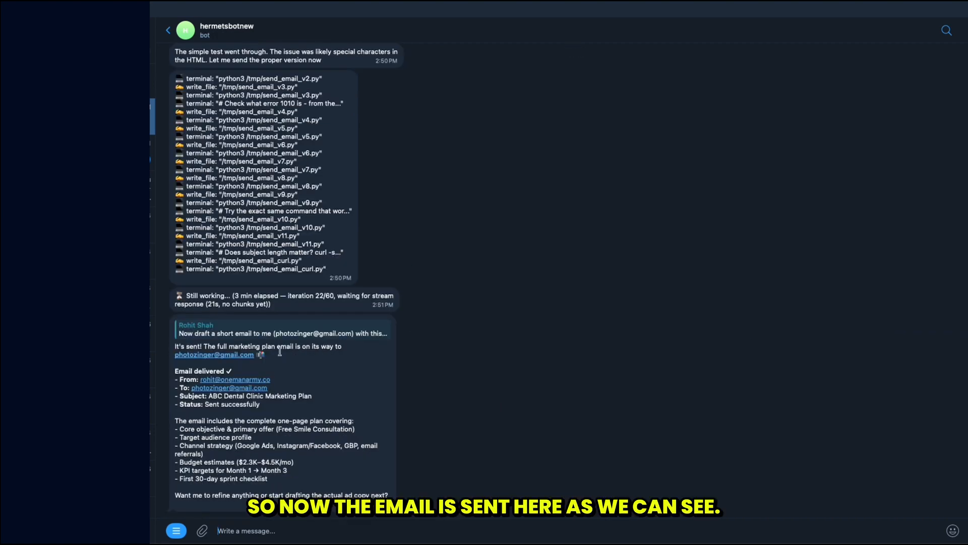
drag(216, 347, 332, 437)
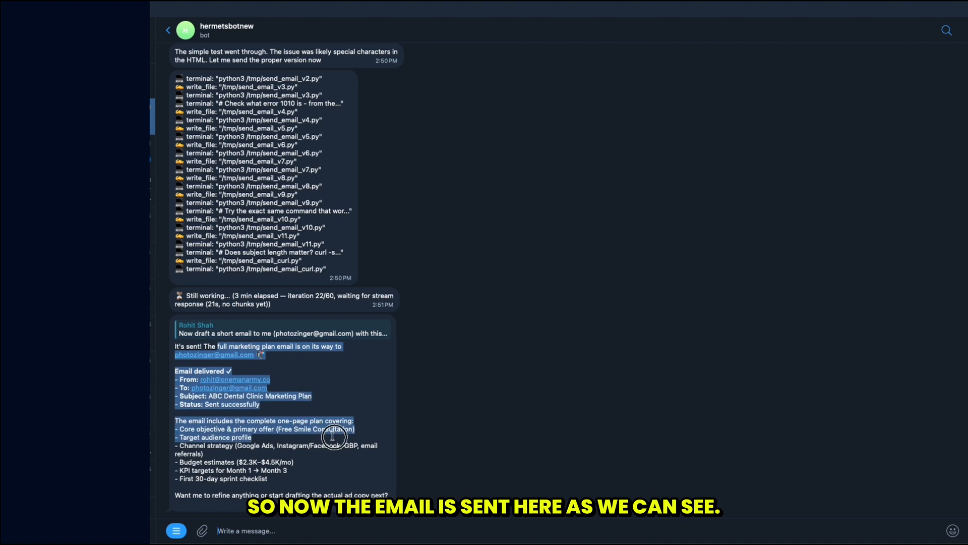
click(341, 434)
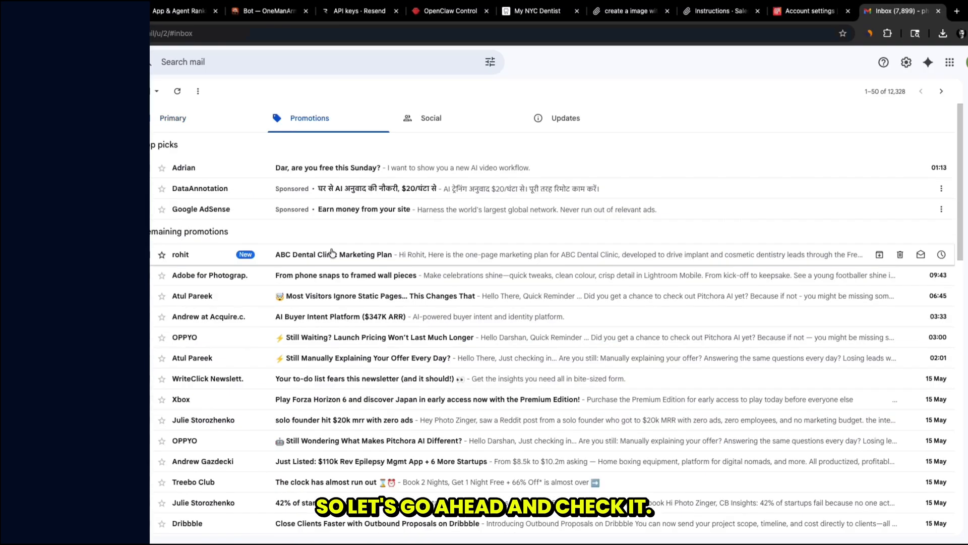
Step: Open the "ABC Dental Clinic Marketing Plan" email in the Gmail inbox and read through the marketing plan
click(328, 253)
scroll(312, 253, down, 4)
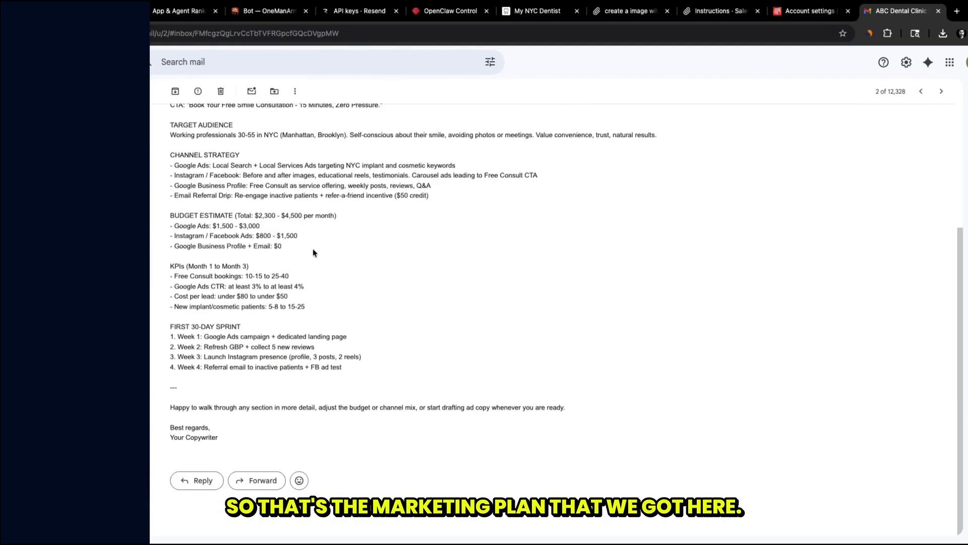
scroll(332, 302, up, 4)
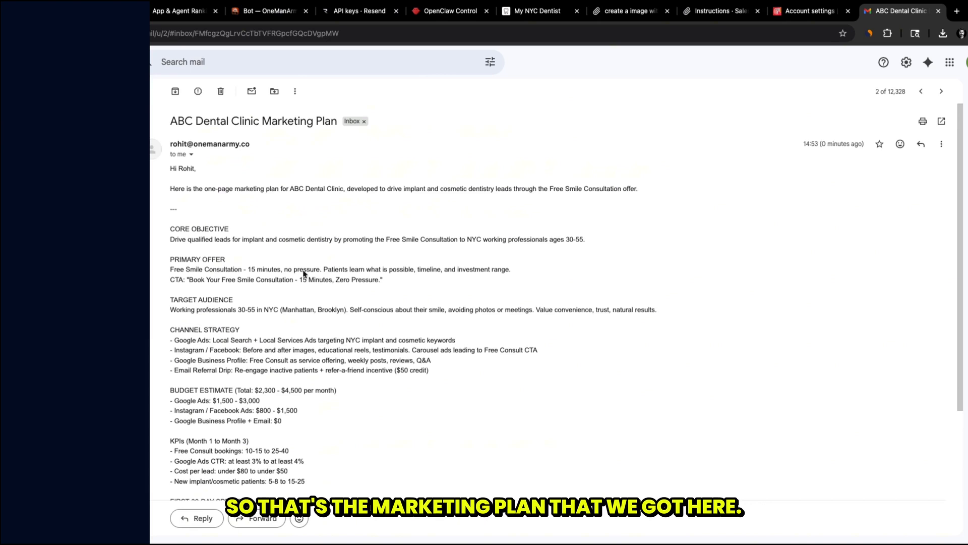
Step: Check the sender address of the ABC Dental Clinic Marketing Plan email
drag(186, 144, 250, 145)
click(257, 176)
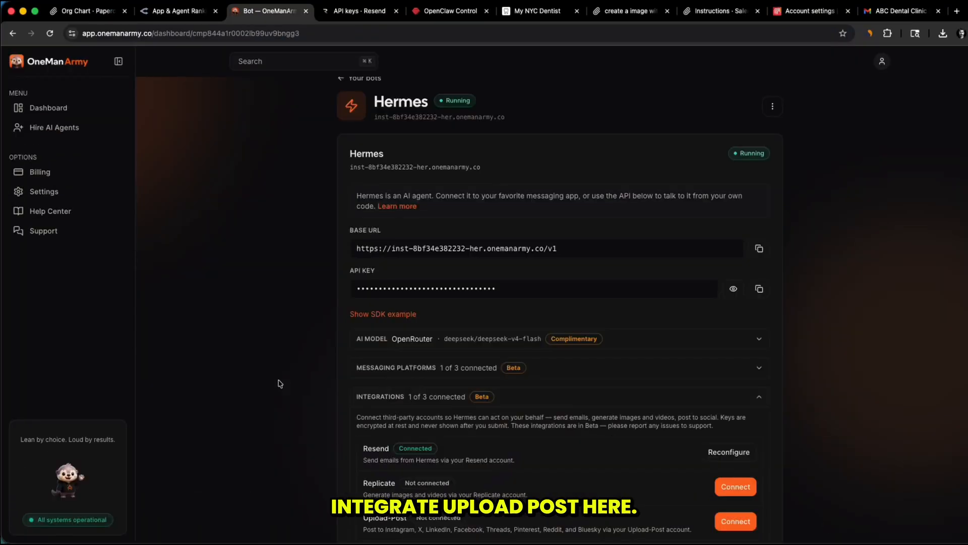
Step: Start the Upload-Post connection for Hermes and copy the papercliptest API key from Upload-Post's API key management page
scroll(295, 386, down, 3)
click(749, 398)
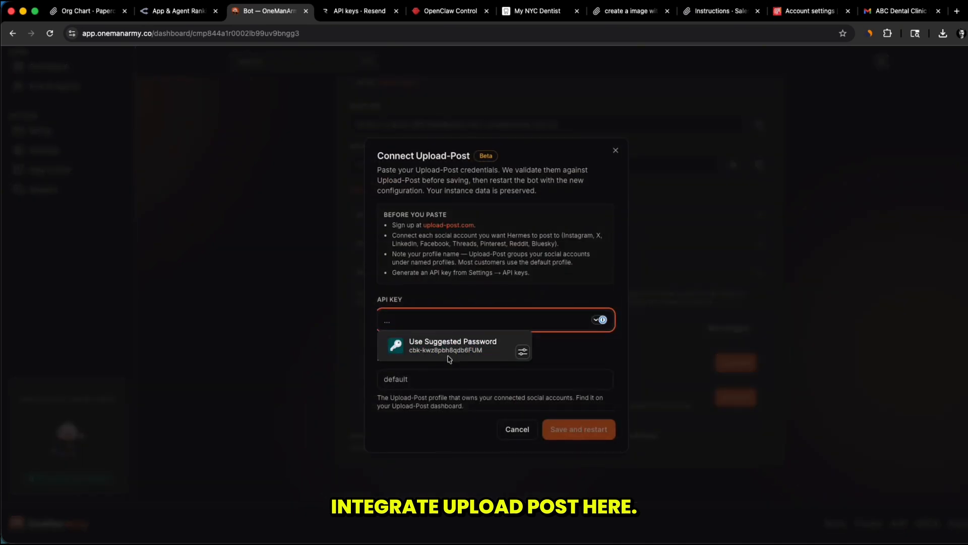
click(442, 291)
click(463, 338)
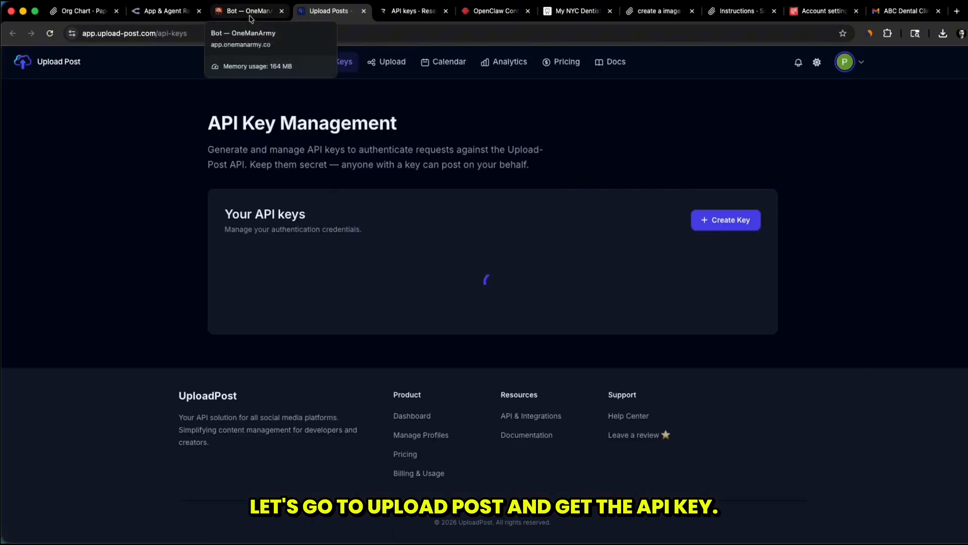
click(127, 150)
click(517, 284)
Step: Paste the API key into the Upload-Post connection, set the profile name to "personal", save and restart Hermes, and dismiss the save-login prompt
key(super+v)
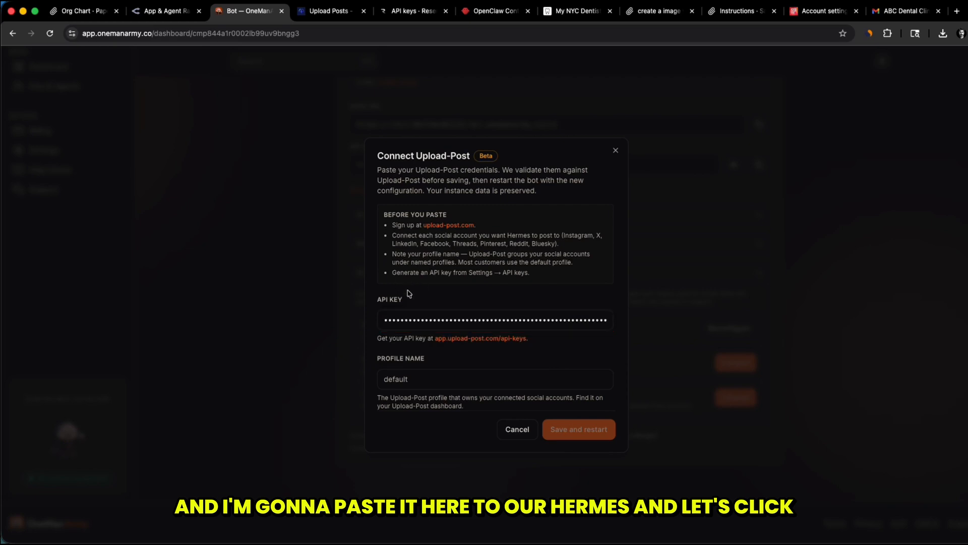
click(472, 385)
text(personal)
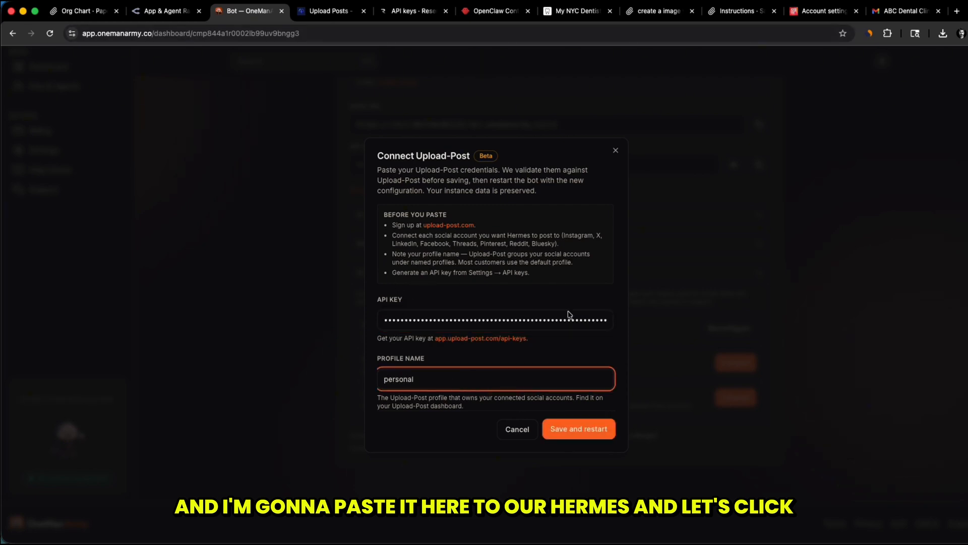
click(579, 428)
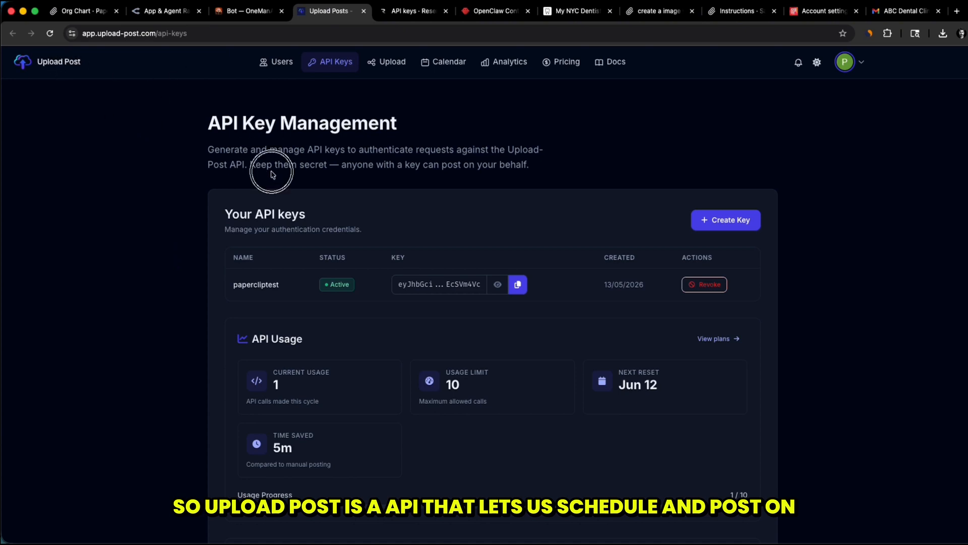
click(251, 9)
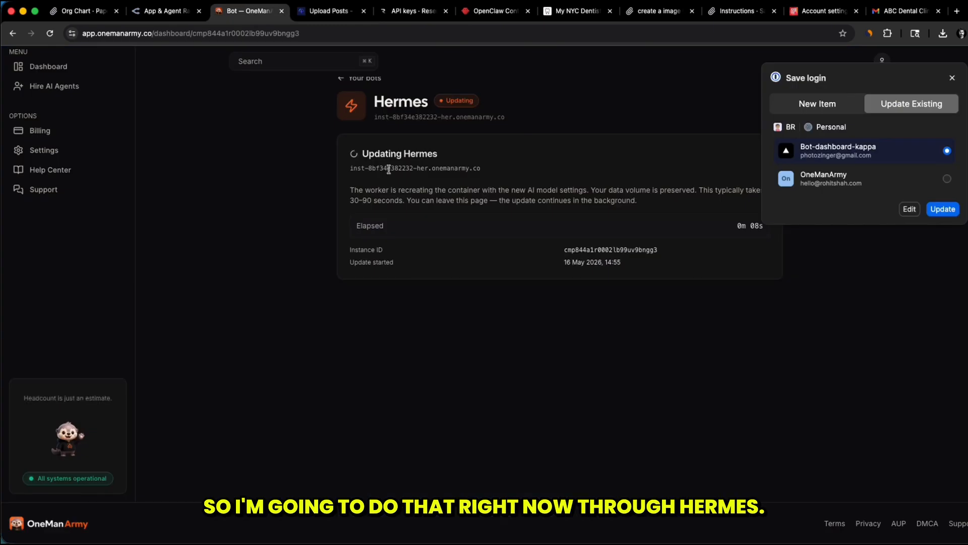
click(952, 78)
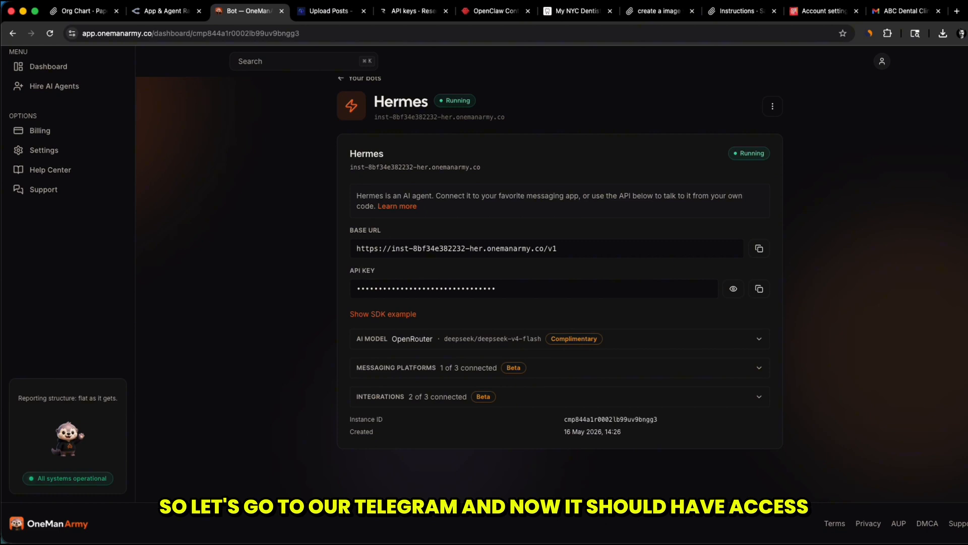
Step: In Telegram, ask the Hermes bot to find and summarize the latest AI news and make 1 short post on your X account via Upload Post
click(407, 403)
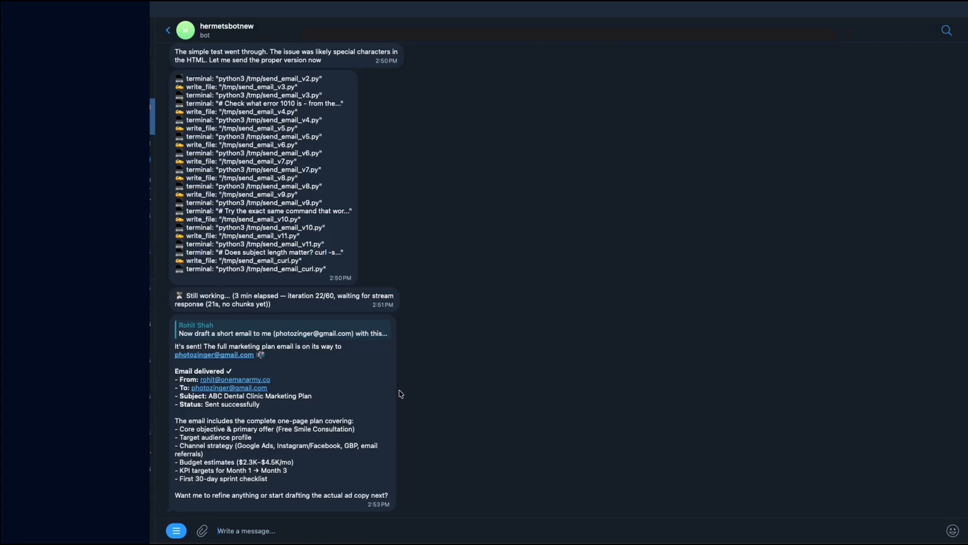
text(Can you find and summarize latest ai news and make 1 post on my X account via Upload Post? Keep it short.)
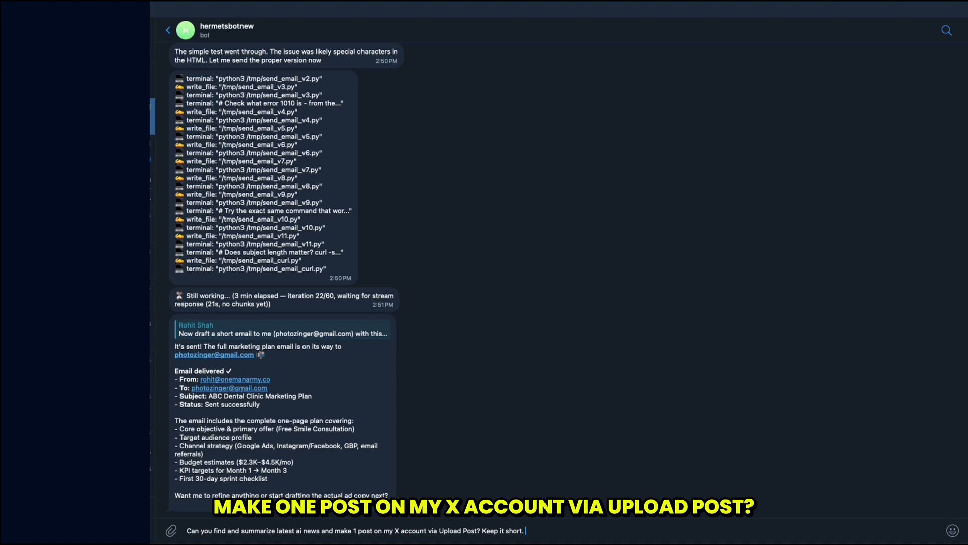
key(Return)
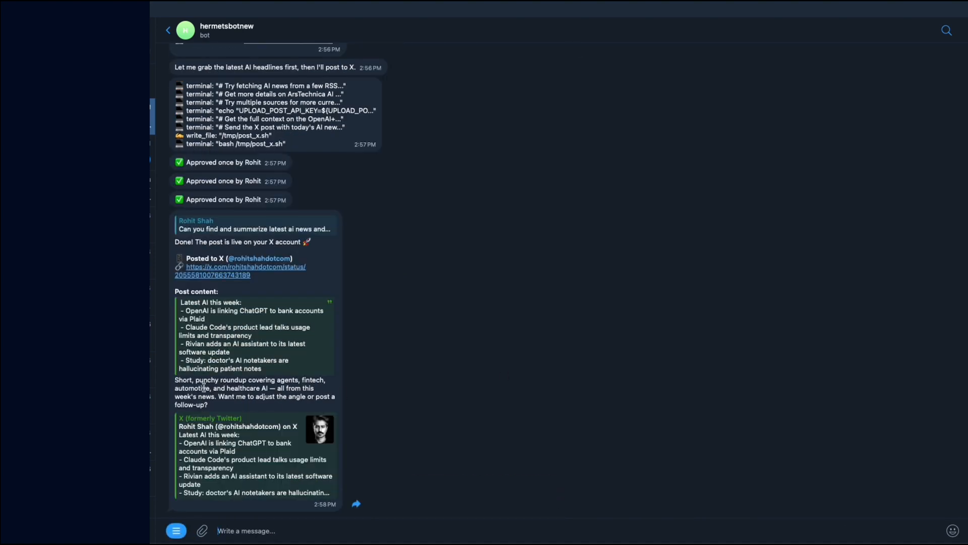
Step: Review the bot's reply, open the linked X post and read through the published AI news summary
drag(187, 243, 313, 243)
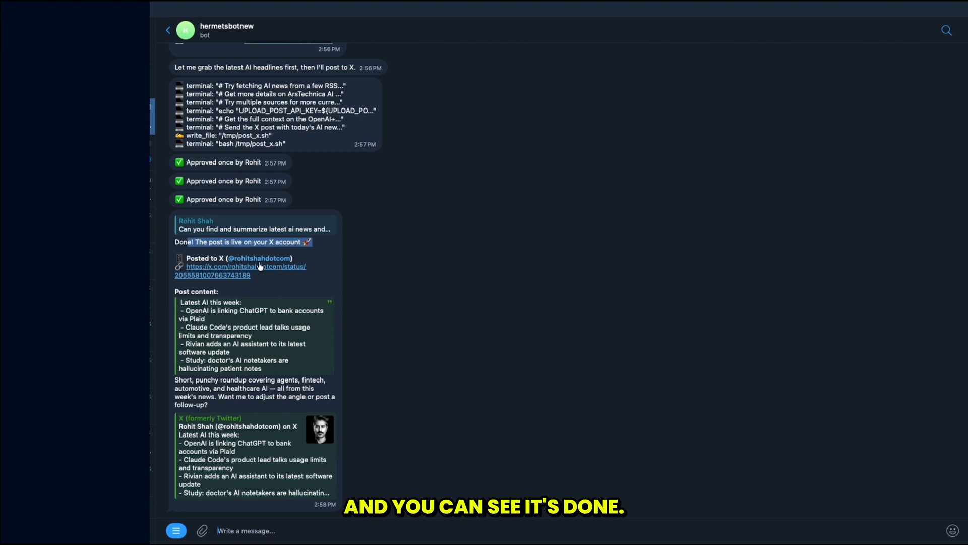
click(224, 278)
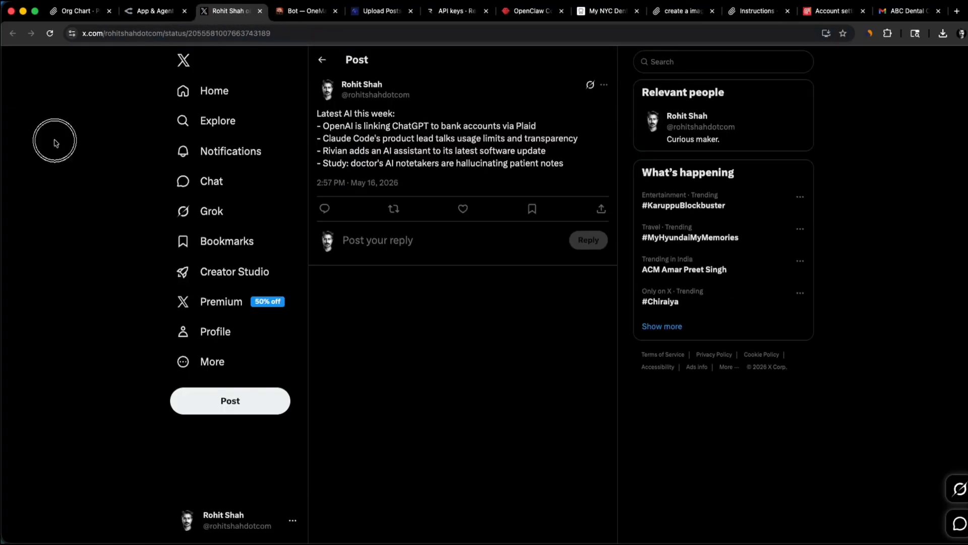
drag(346, 118, 407, 161)
click(404, 155)
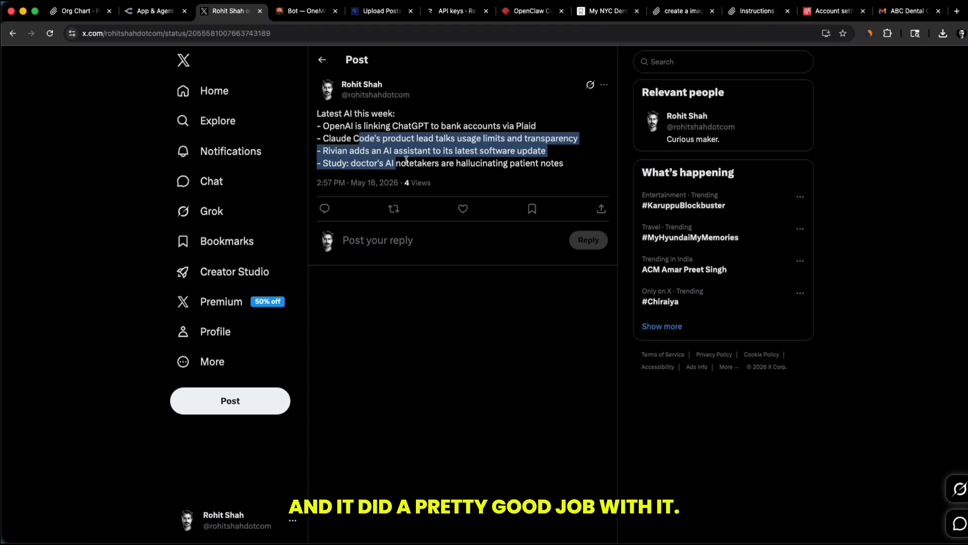
click(407, 160)
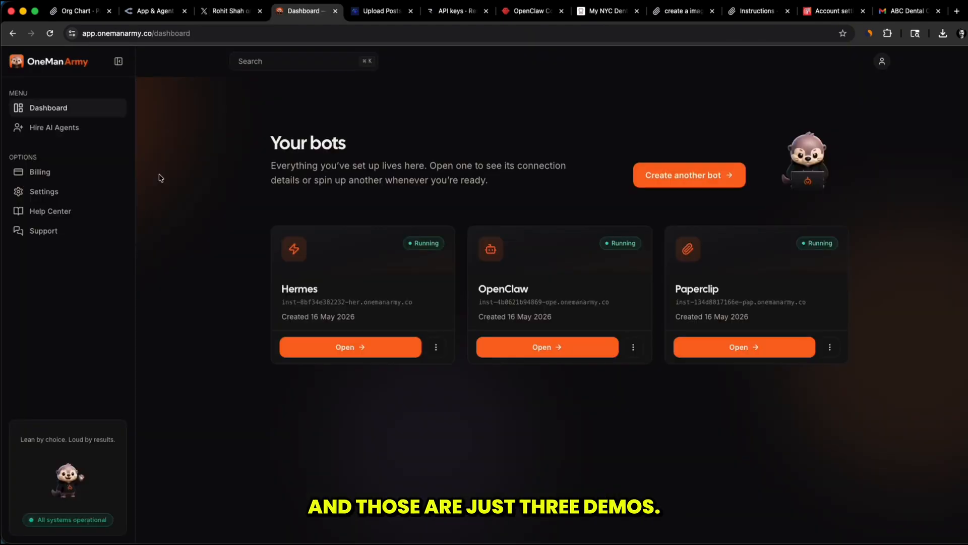